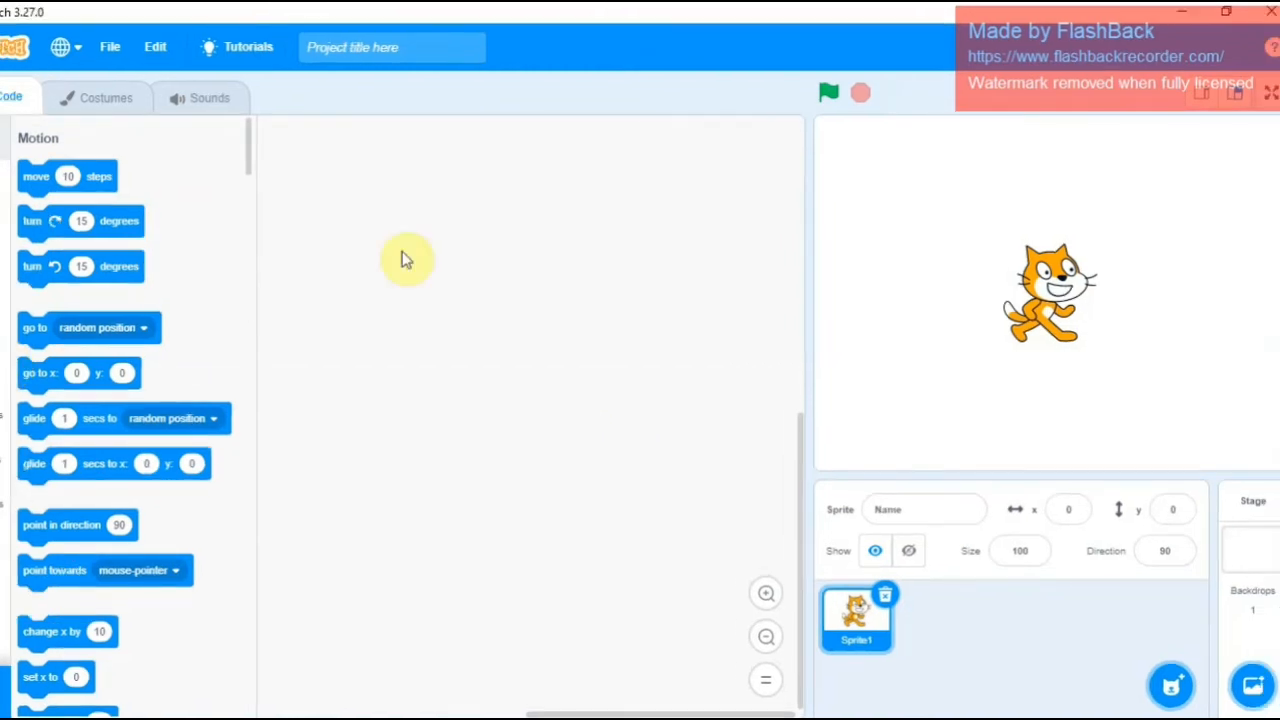
Step: Switch the interface language to Arabic and back to English
click(79, 50)
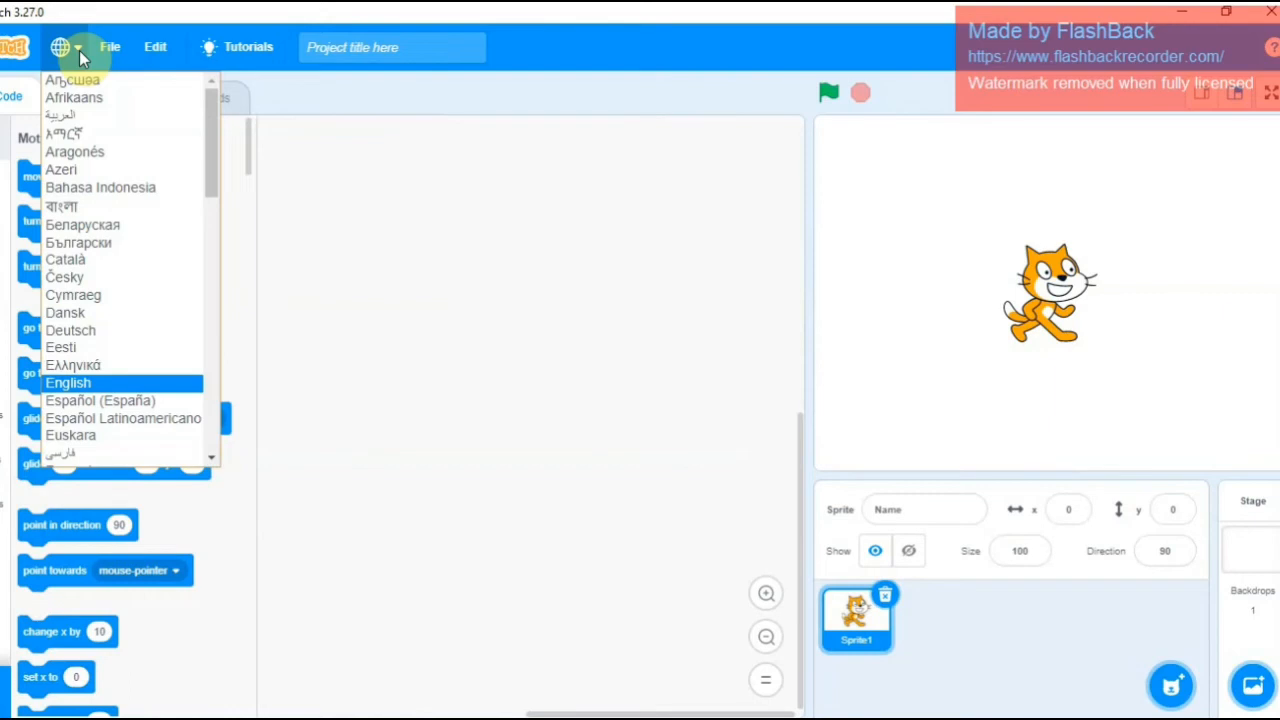
click(80, 125)
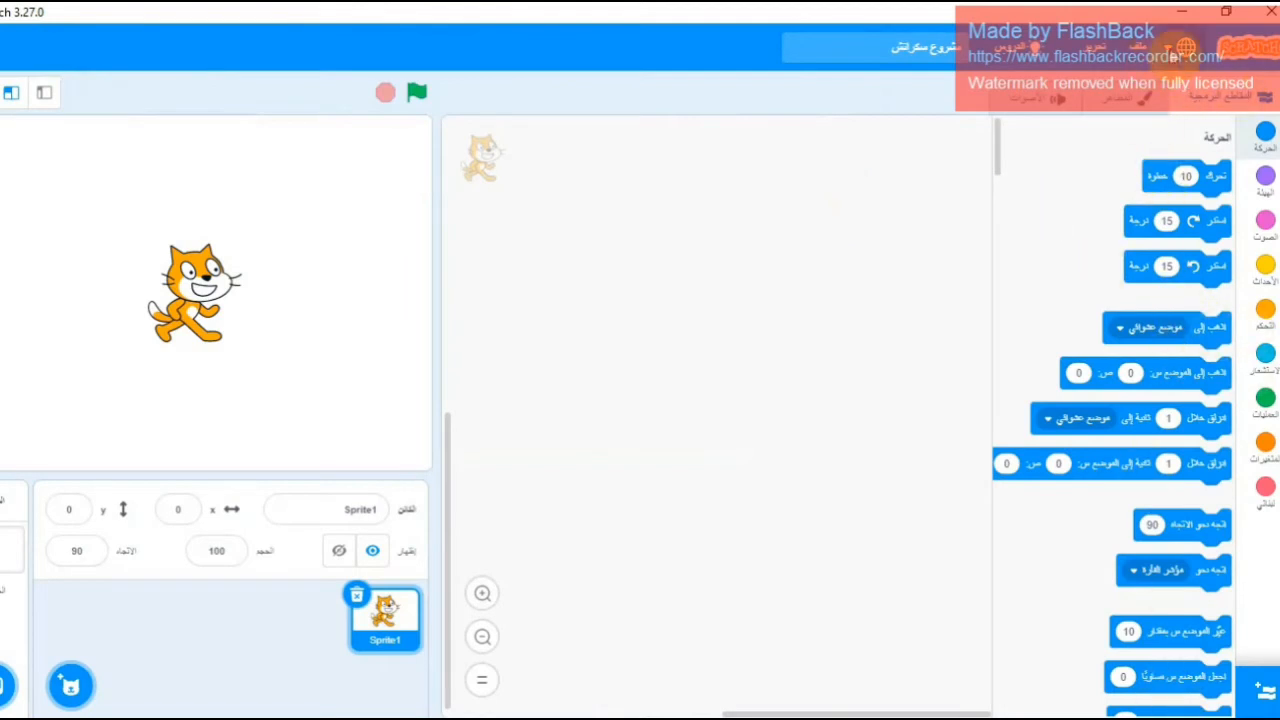
click(1174, 55)
key(e)
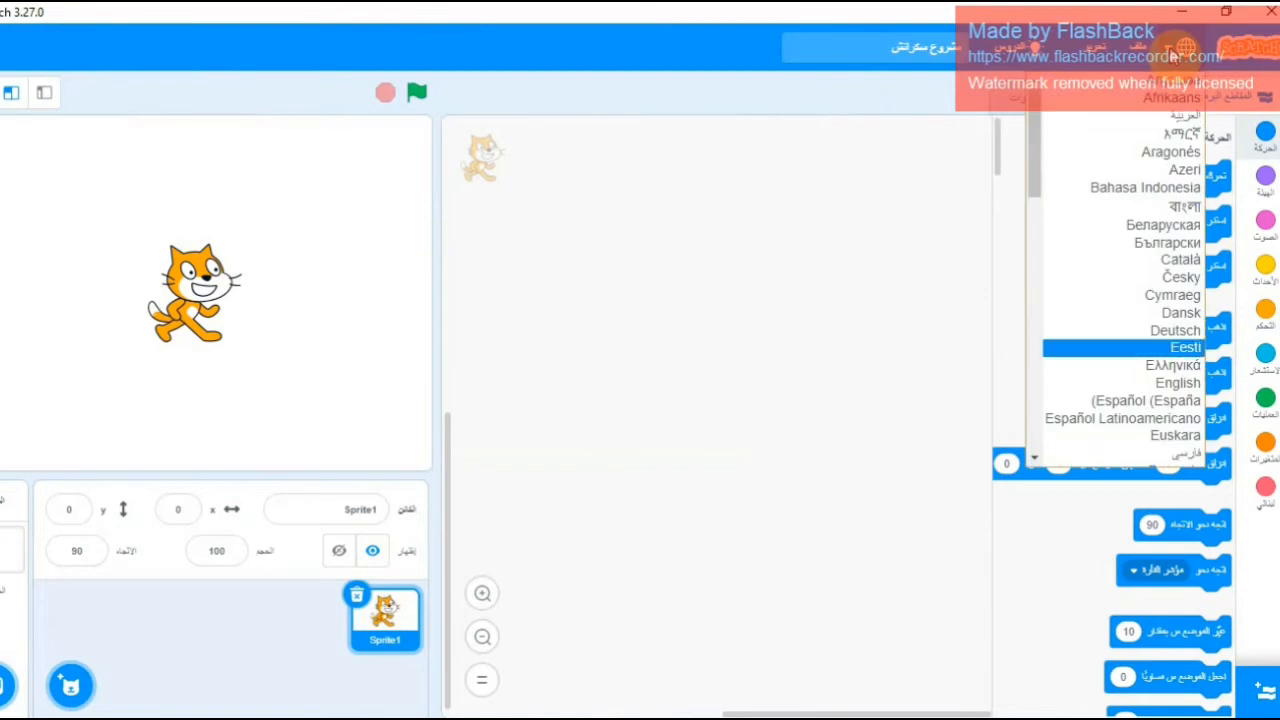
key(e)
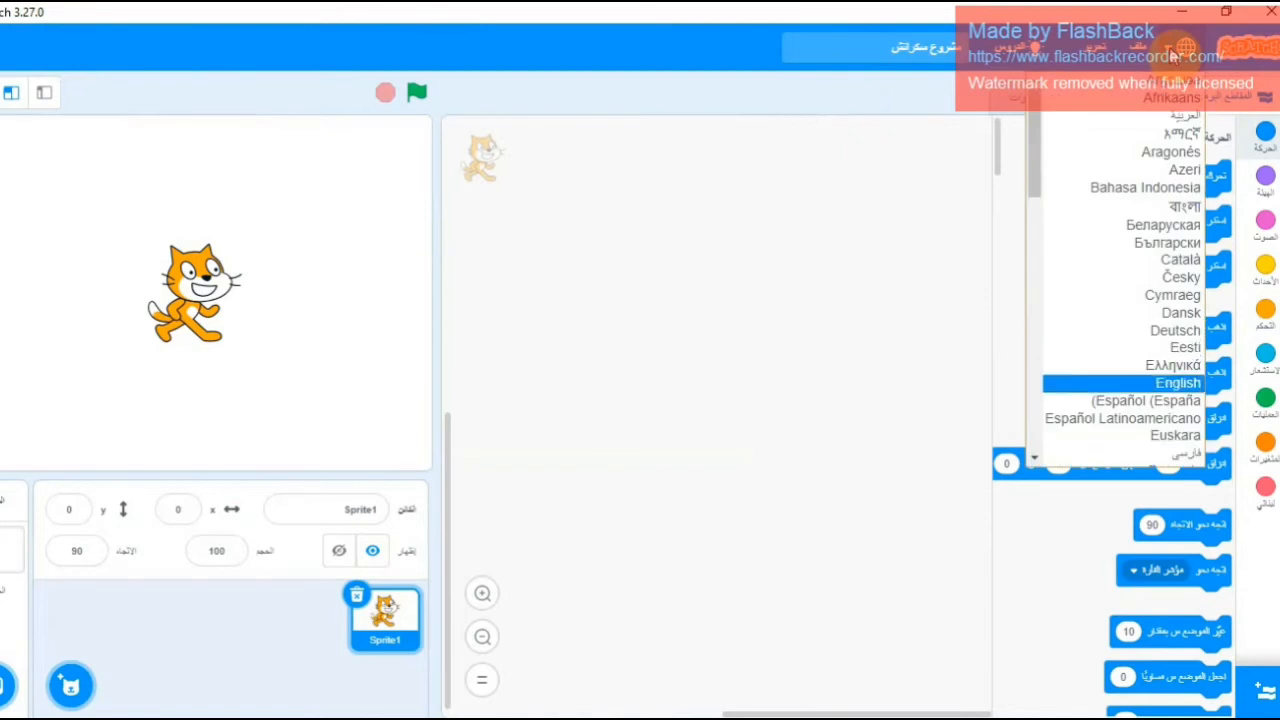
click(1158, 390)
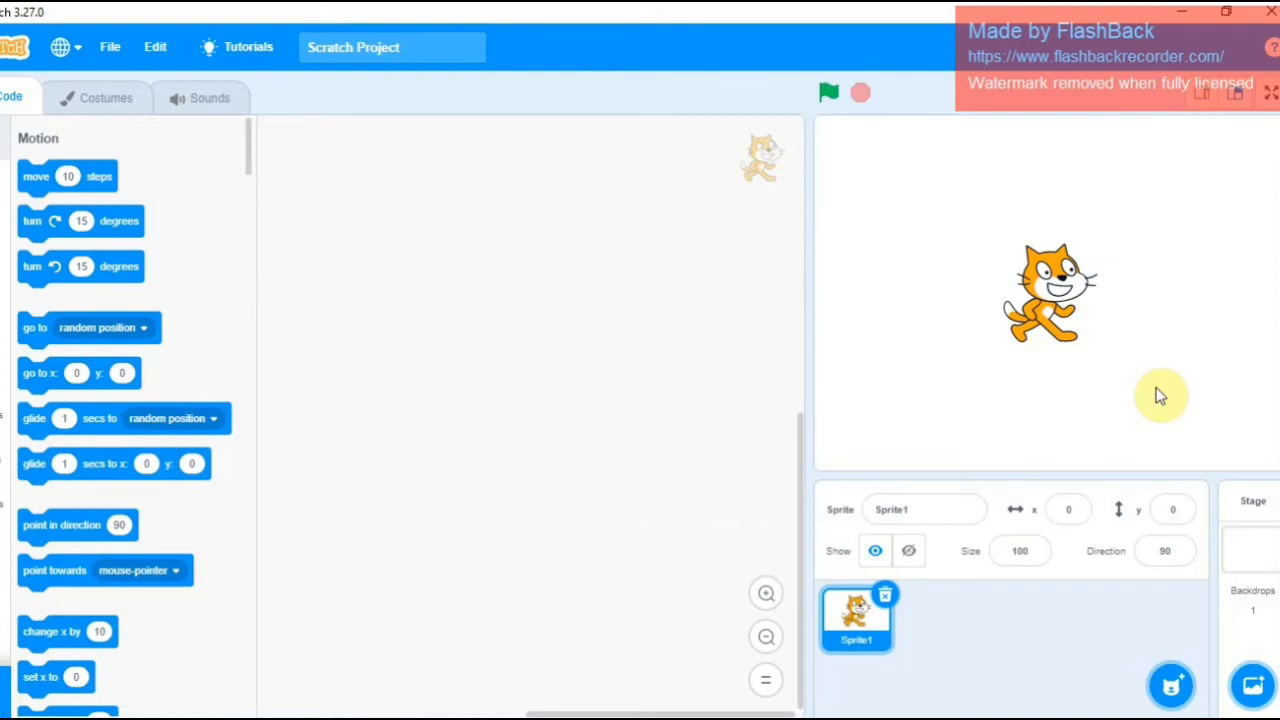
Step: Delete the cat sprite from the project and restore it
click(108, 54)
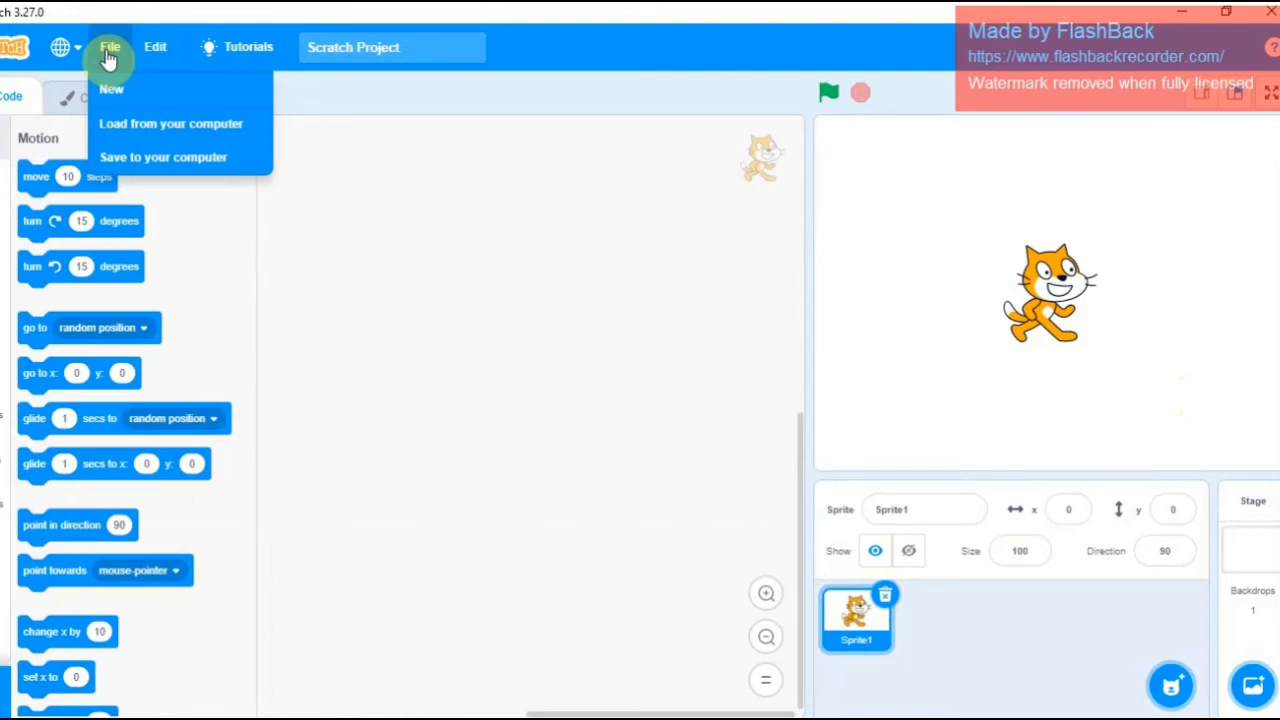
click(160, 52)
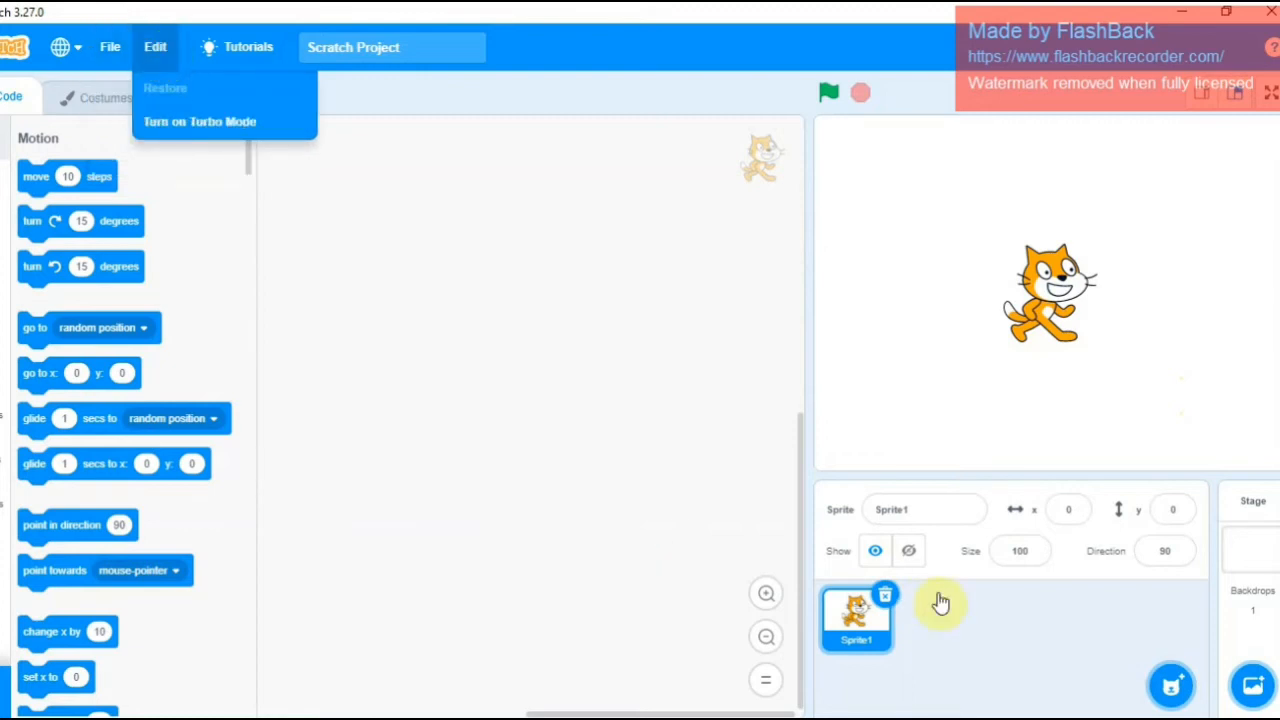
click(885, 598)
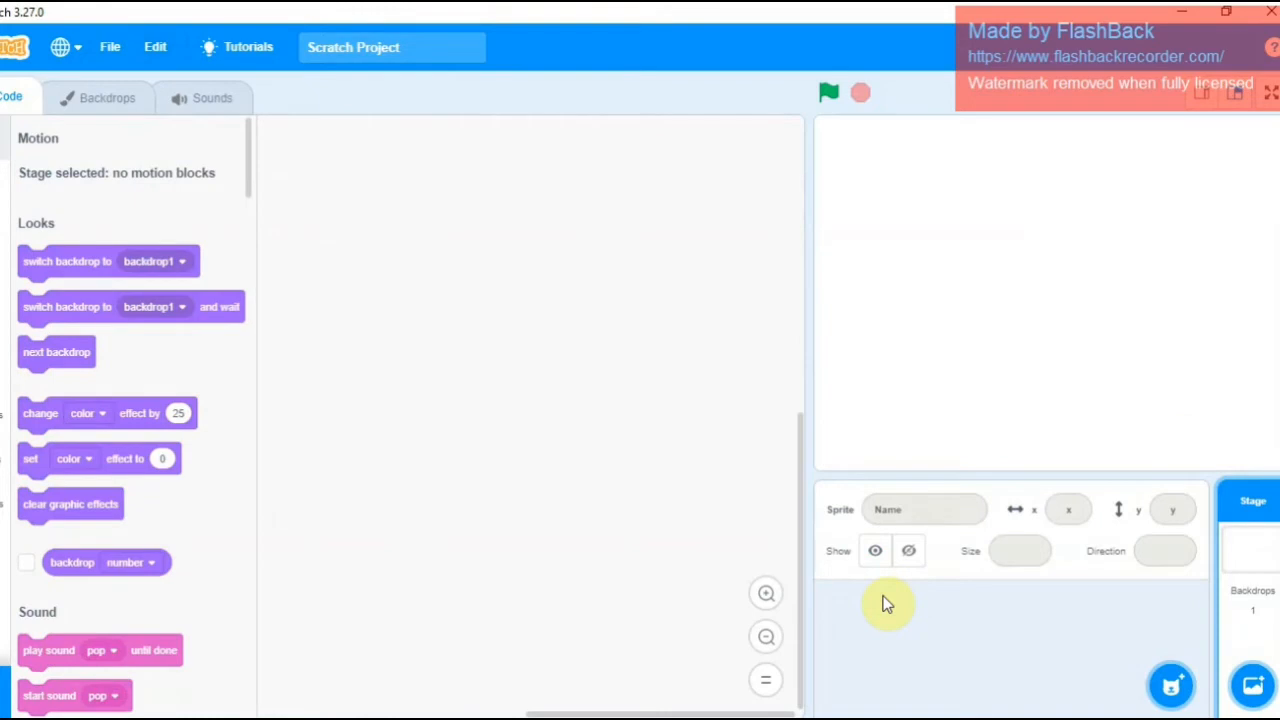
click(160, 50)
click(170, 88)
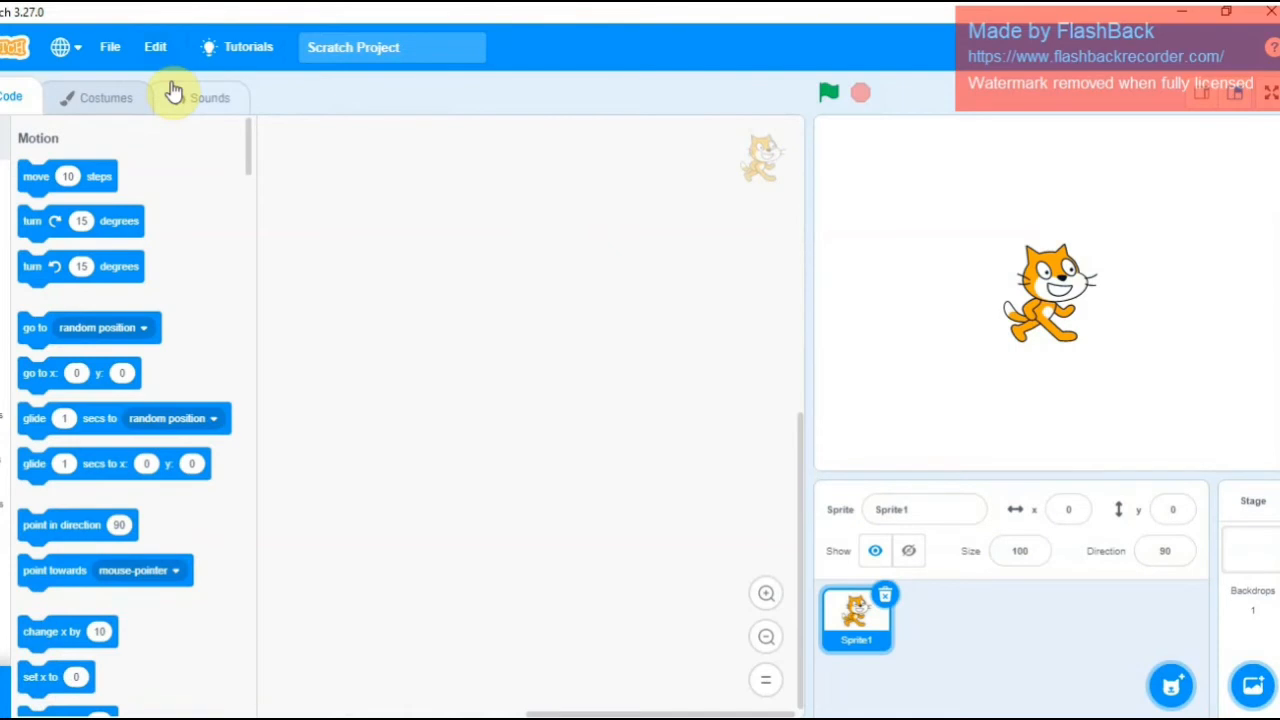
Step: Look at the tutorial library and return to the project editor
click(252, 55)
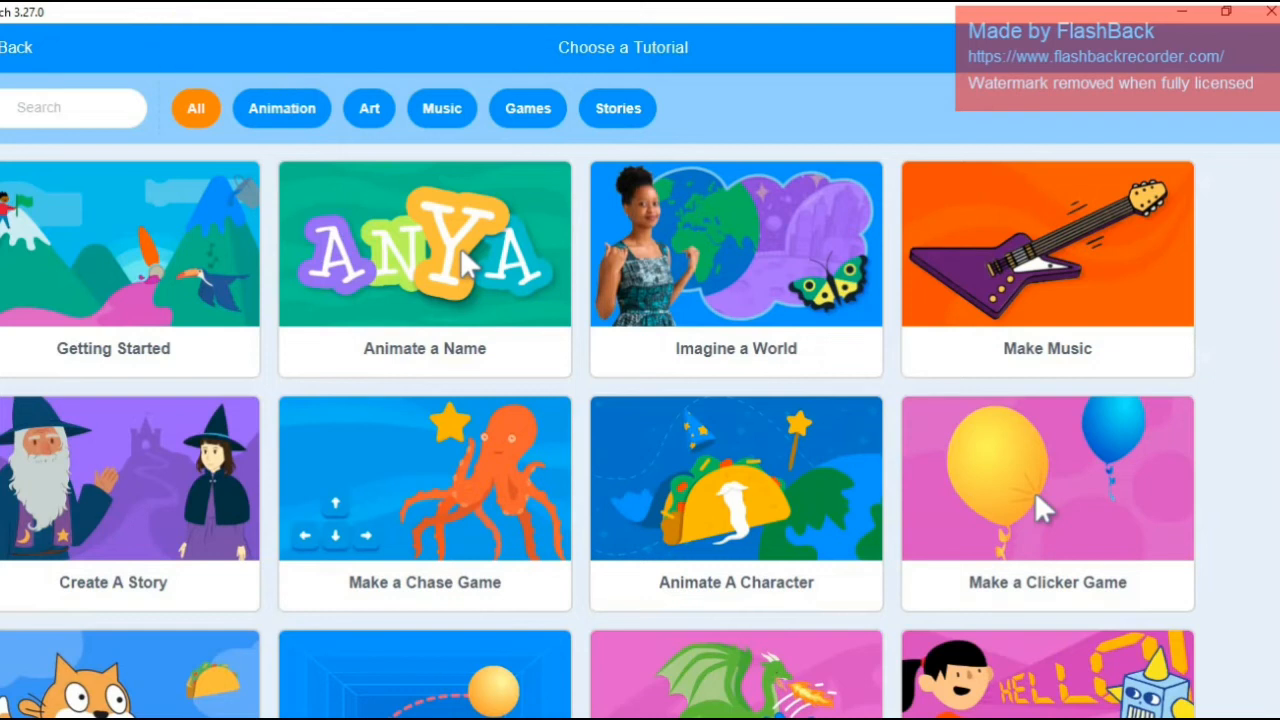
click(2, 48)
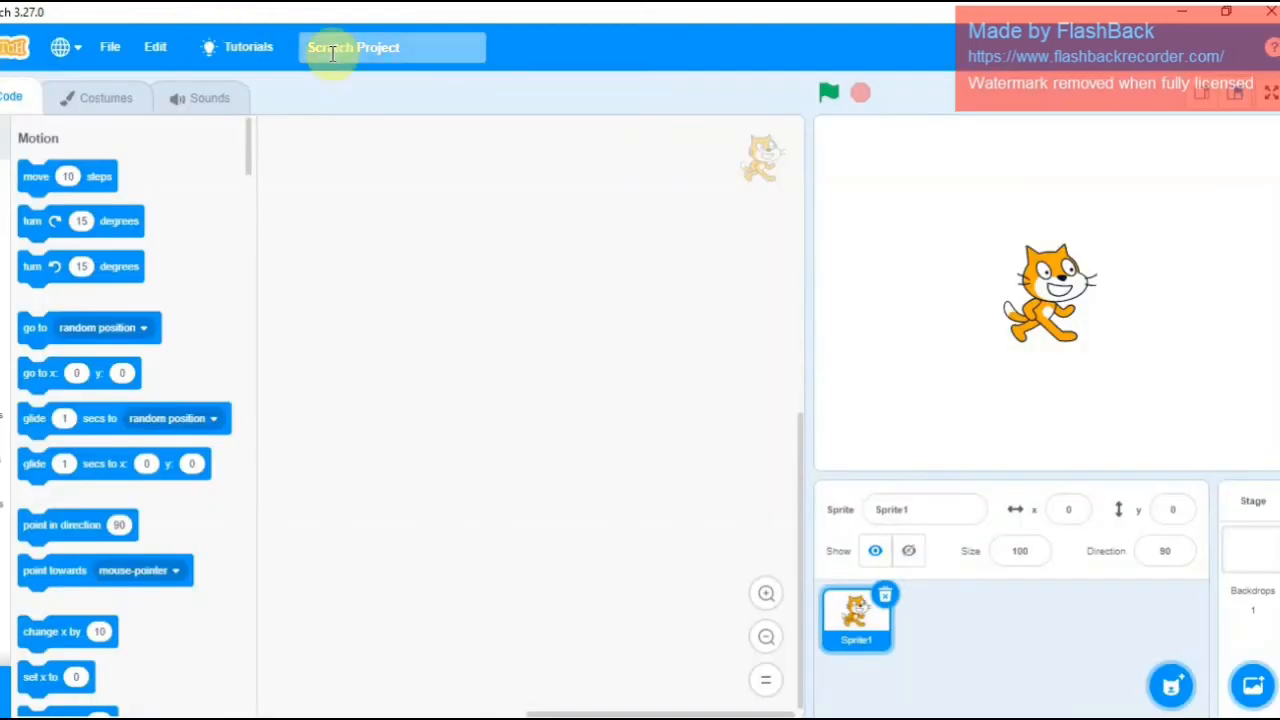
Step: Rename the project as gate
click(413, 48)
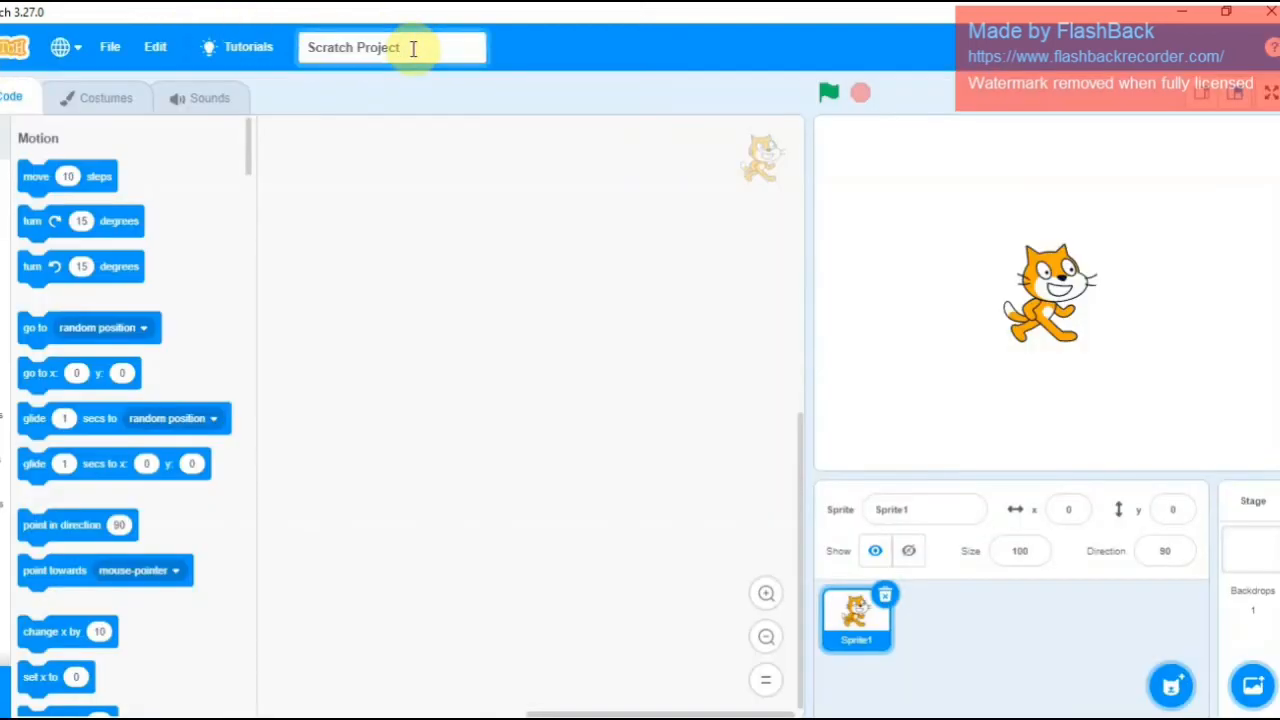
key(BackSpace)
key(BackSpace)
key(BackSpace)
key(BackSpace)
key(BackSpace)
key(BackSpace)
key(BackSpace)
key(BackSpace)
key(BackSpace)
key(BackSpace)
key(BackSpace)
key(BackSpace)
key(BackSpace)
key(BackSpace)
key(BackSpace)
text(gate)
click(393, 213)
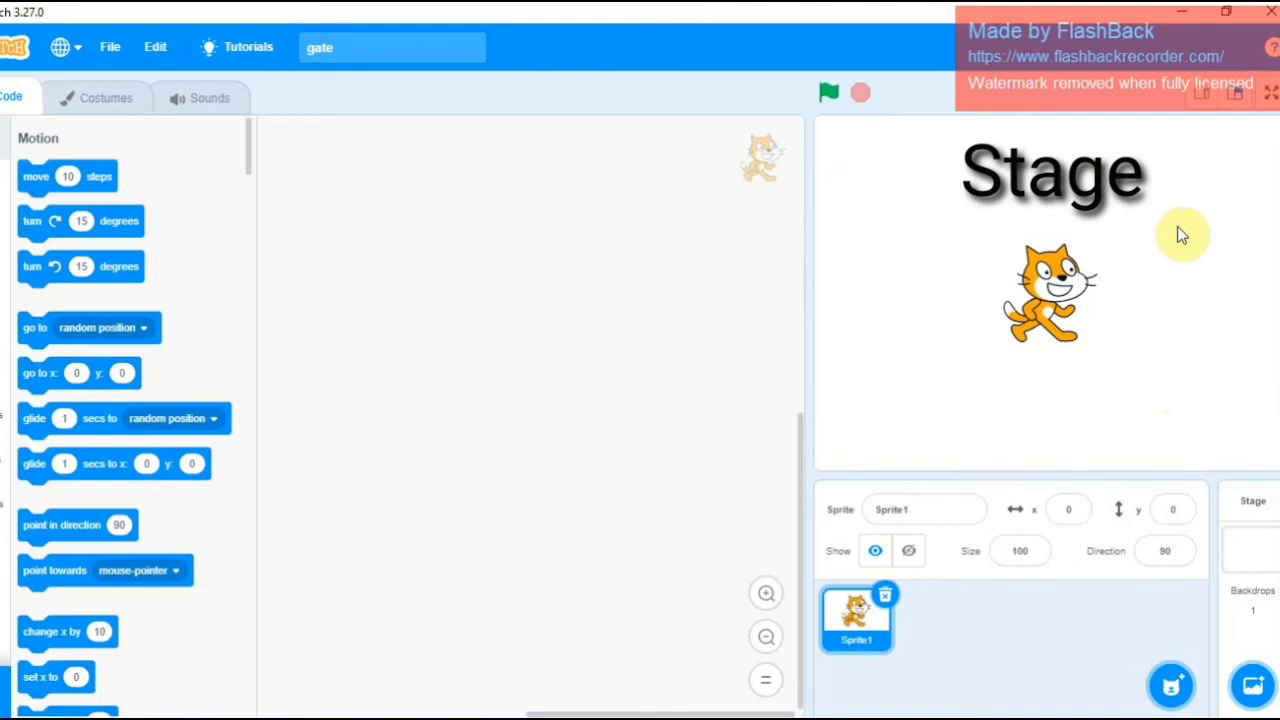
mouse_move(1172, 685)
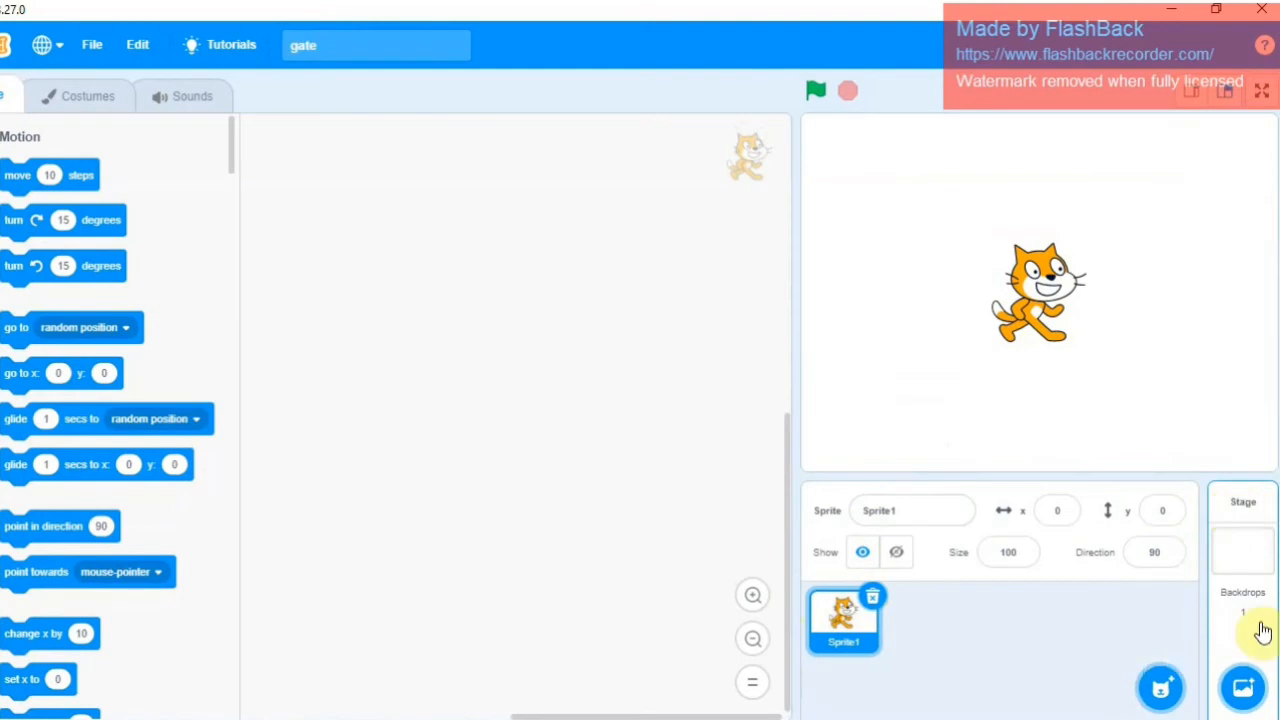
click(866, 507)
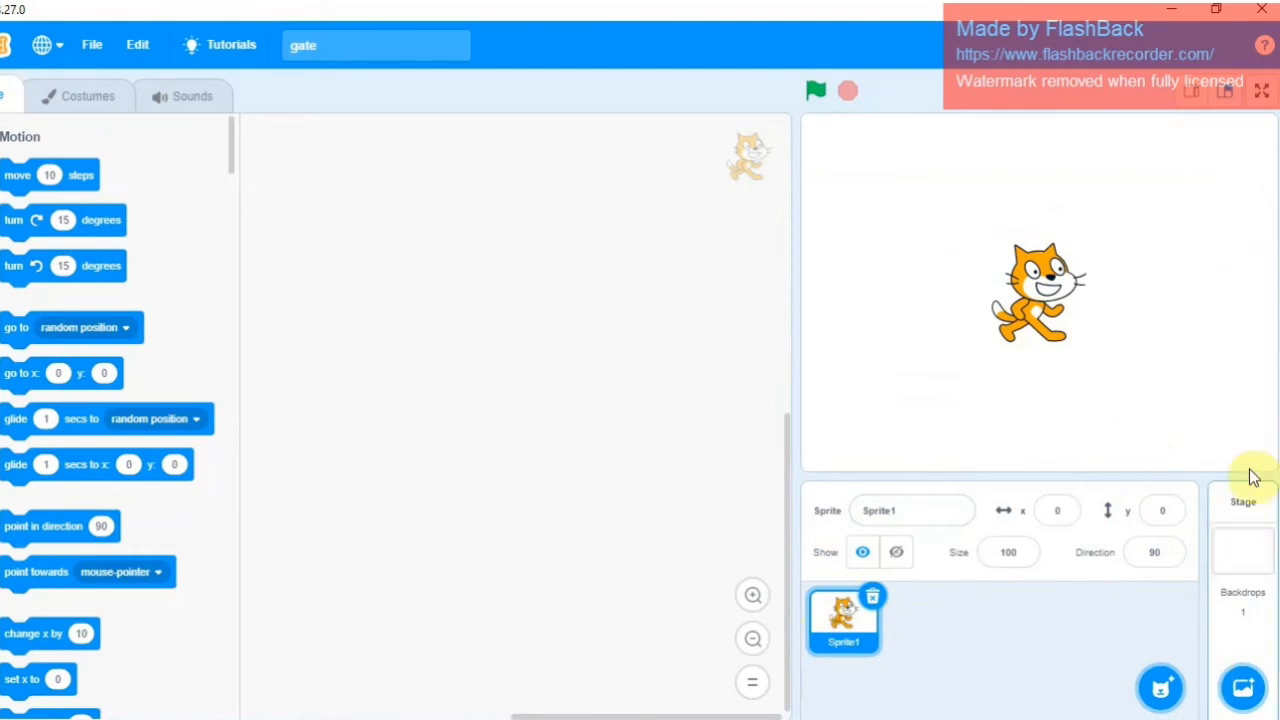
Step: Add a random backdrop to the stage with the Surprise option
mouse_move(1245, 690)
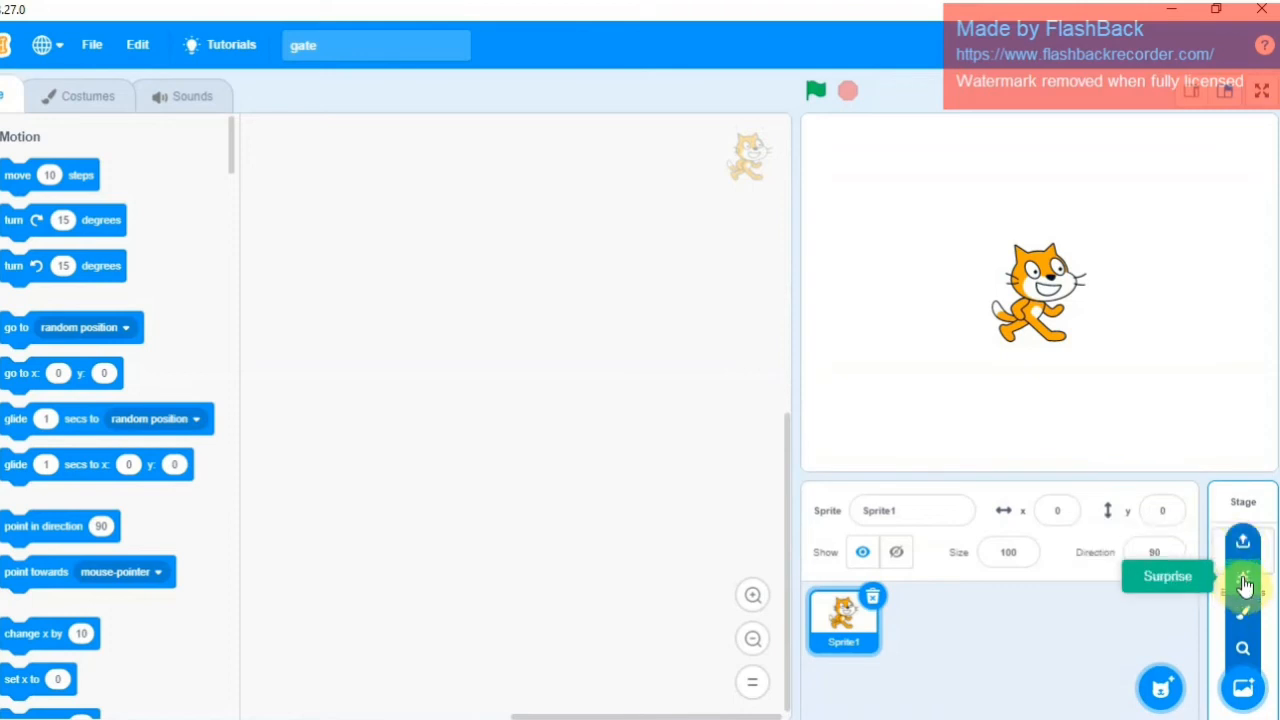
click(1245, 584)
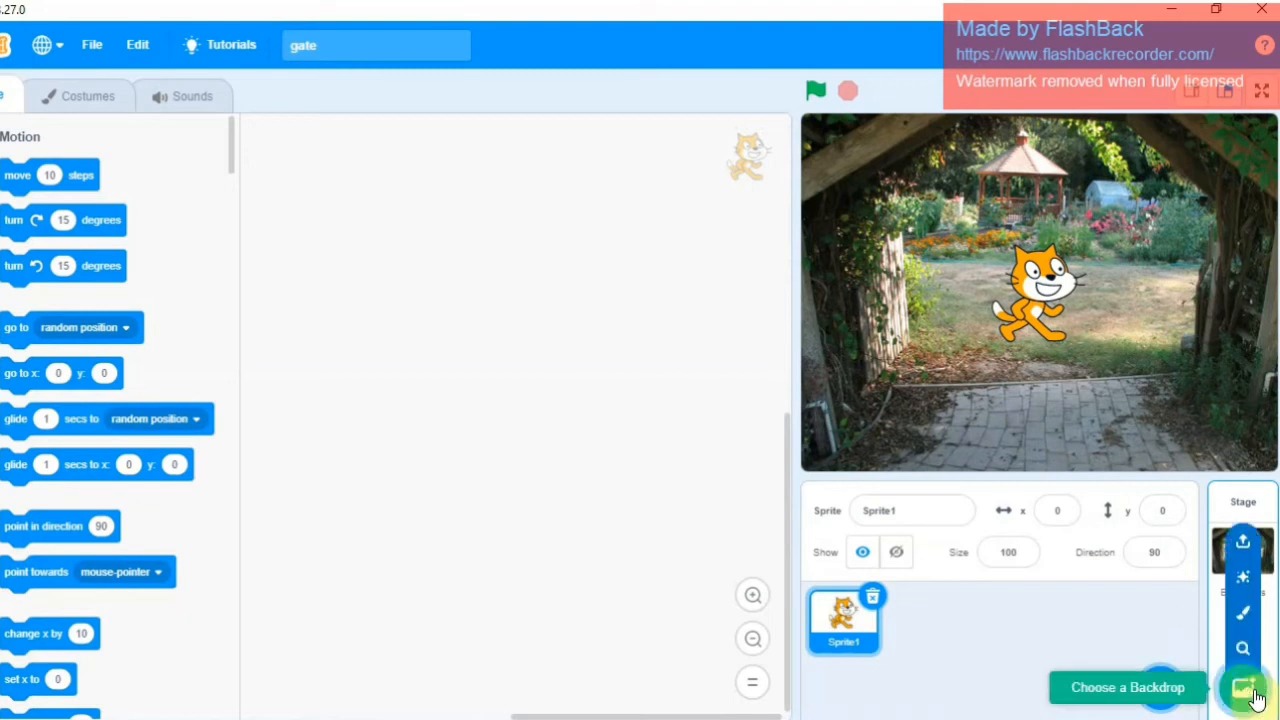
Step: Paint a new backdrop with large looping cyan brush strokes across the canvas
click(1243, 613)
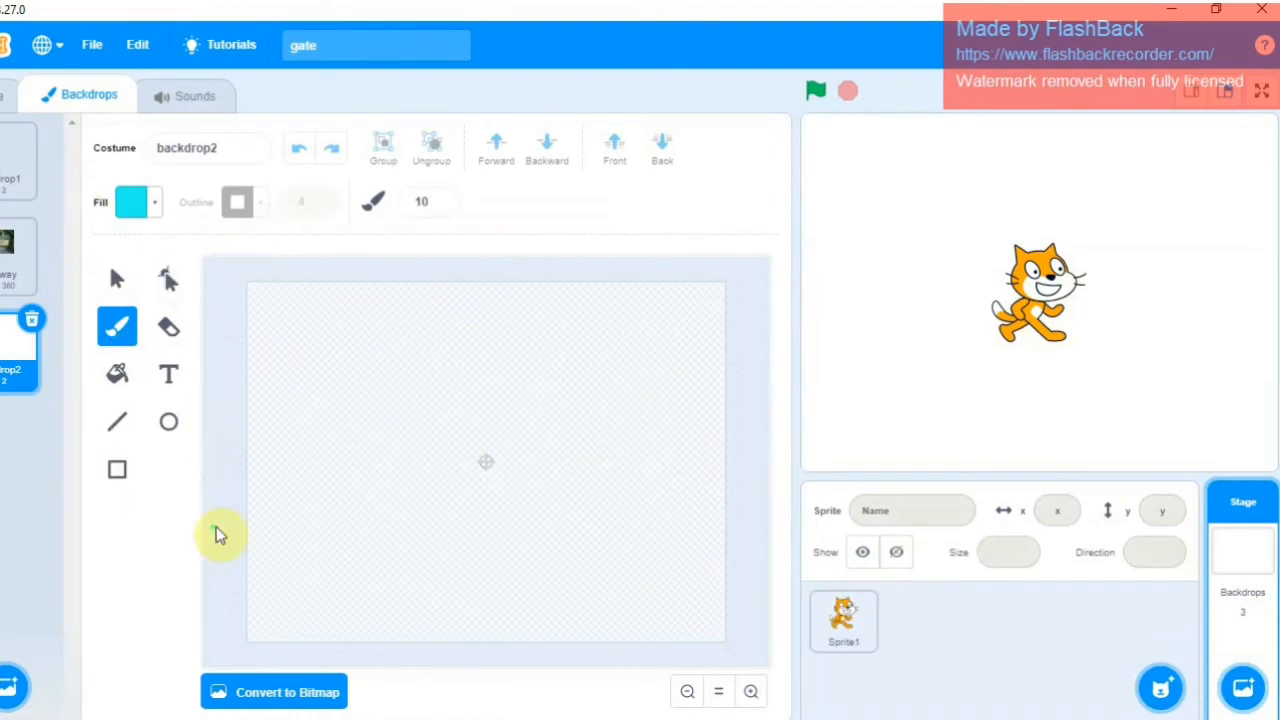
mouse_move(383, 420)
mouse_down()
mouse_move(457, 489)
mouse_move(409, 514)
mouse_move(437, 465)
mouse_up()
mouse_move(366, 443)
mouse_down()
mouse_move(357, 349)
mouse_move(649, 429)
mouse_move(546, 566)
mouse_move(455, 583)
mouse_up()
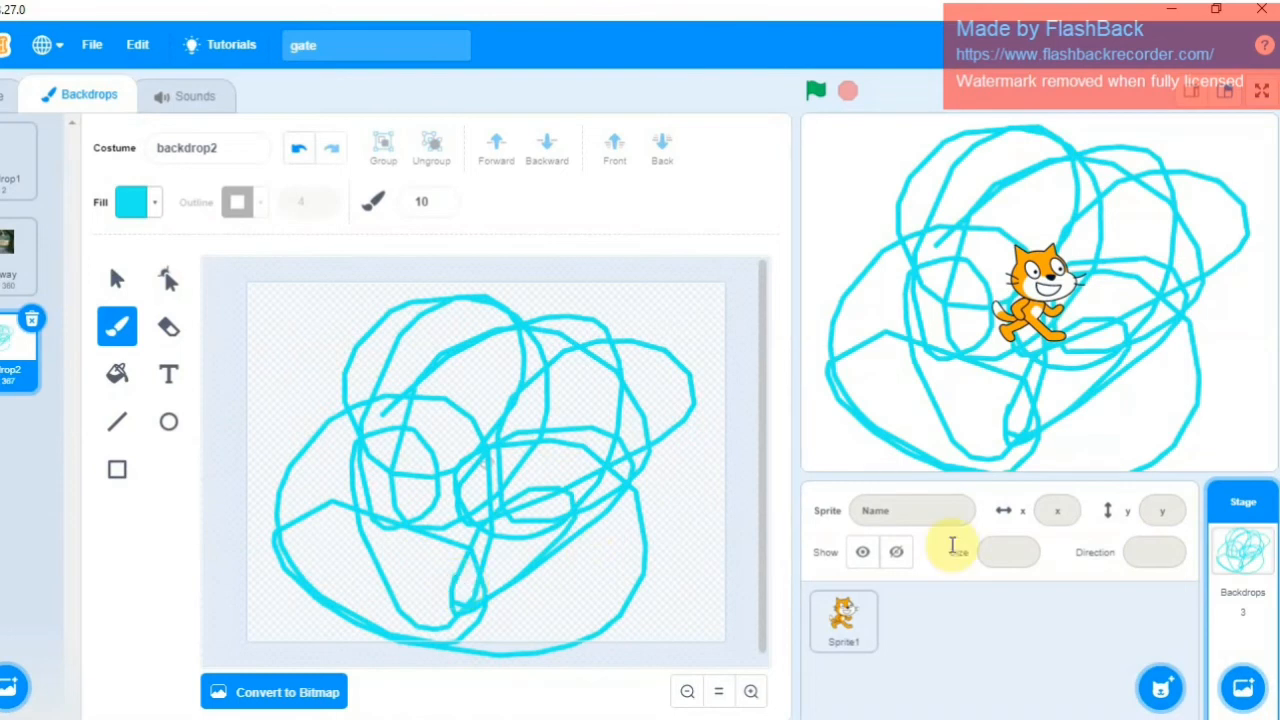
Step: Search the backdrop library for water and add the City With Water backdrop
mouse_move(1243, 687)
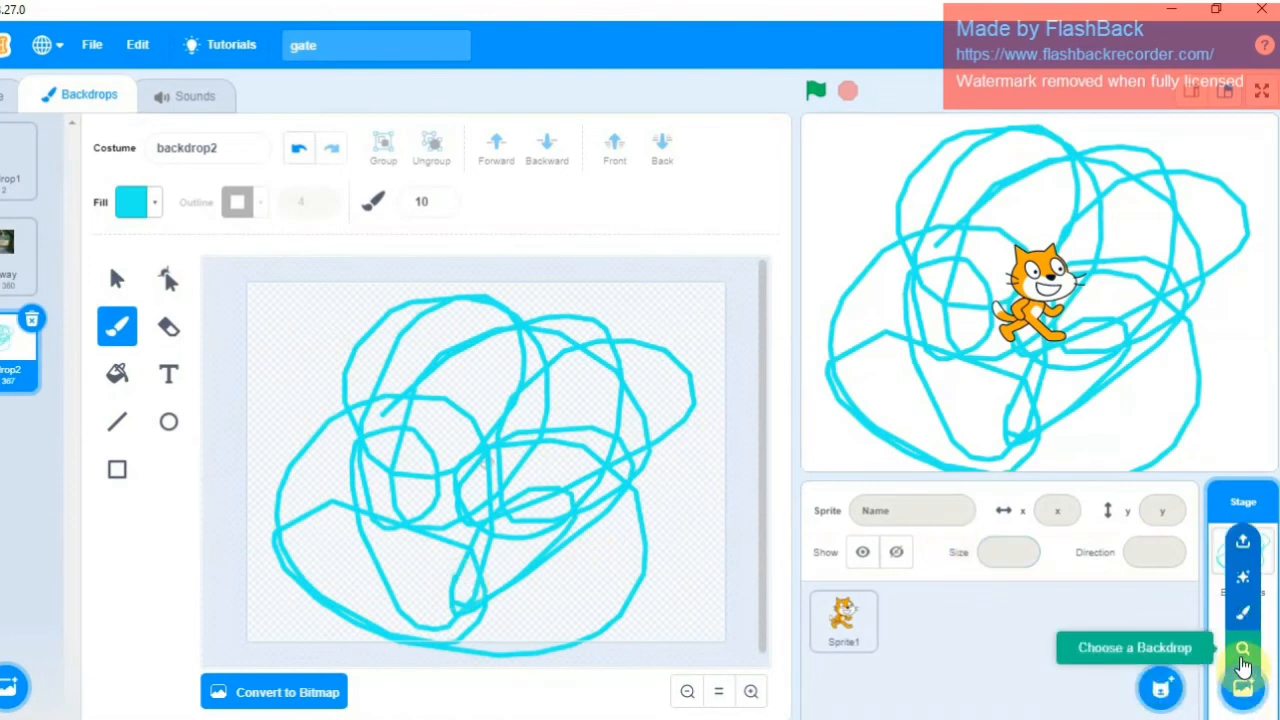
click(1244, 652)
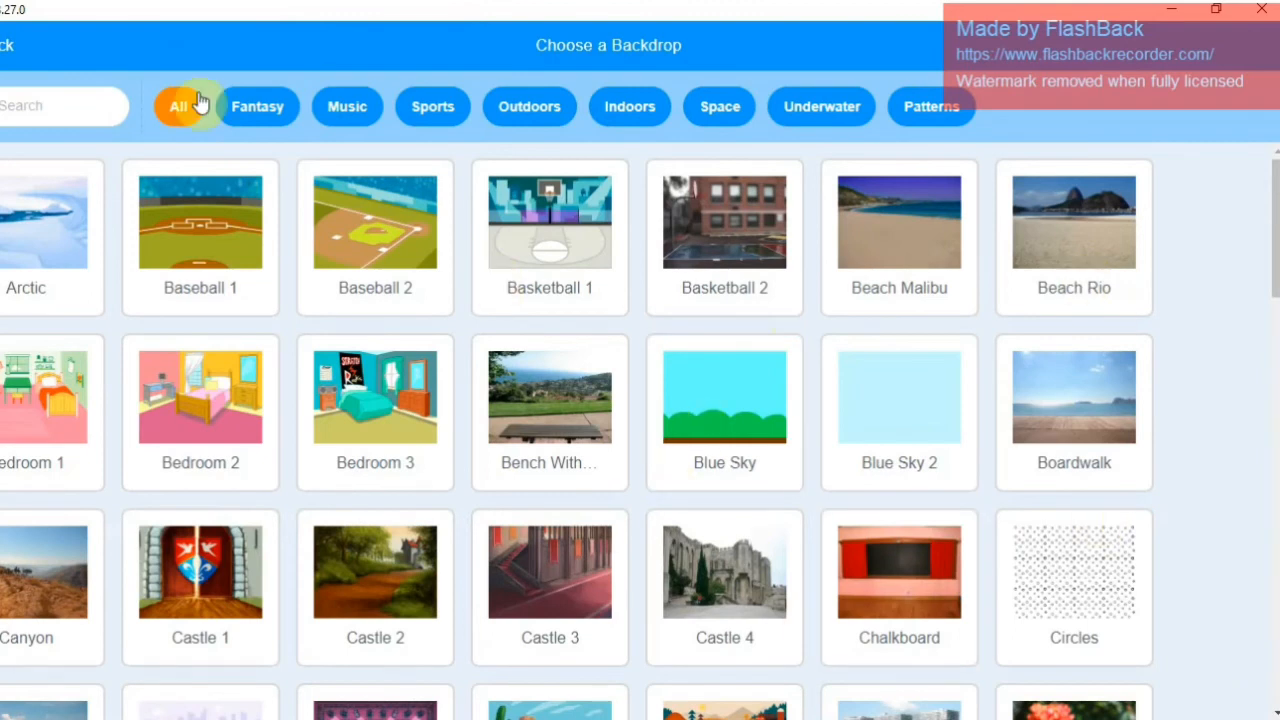
click(73, 102)
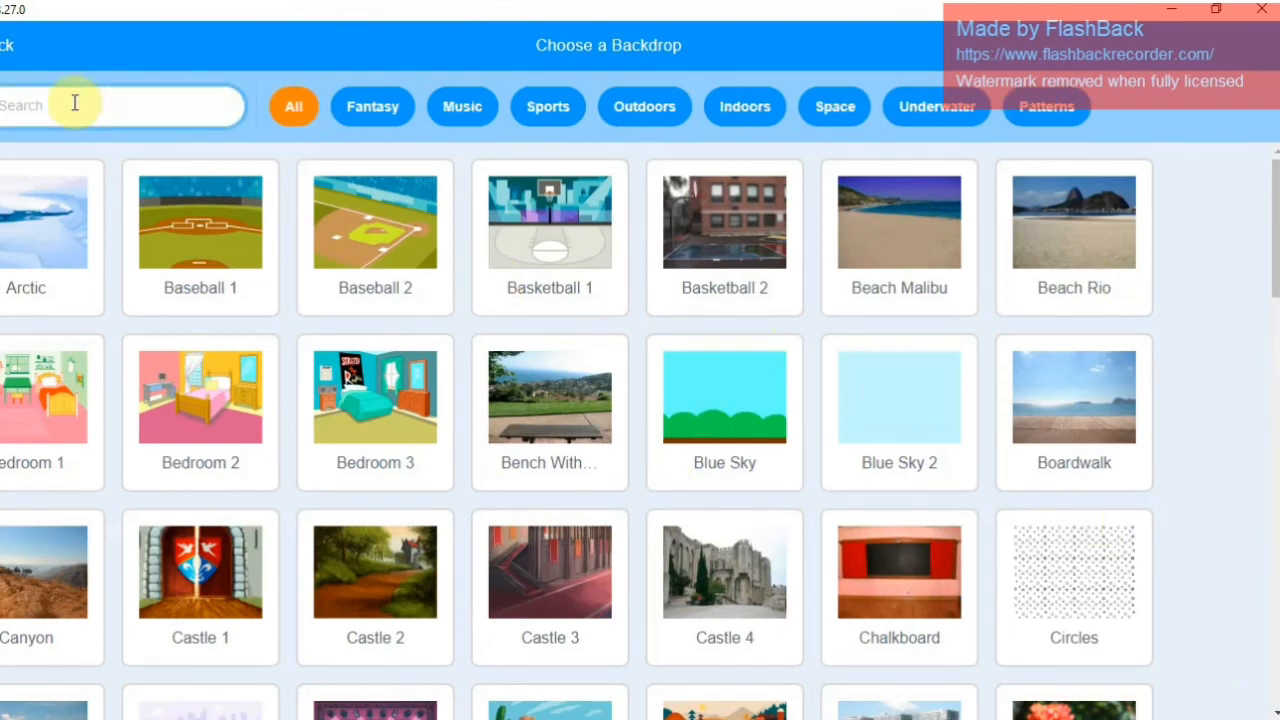
text(water)
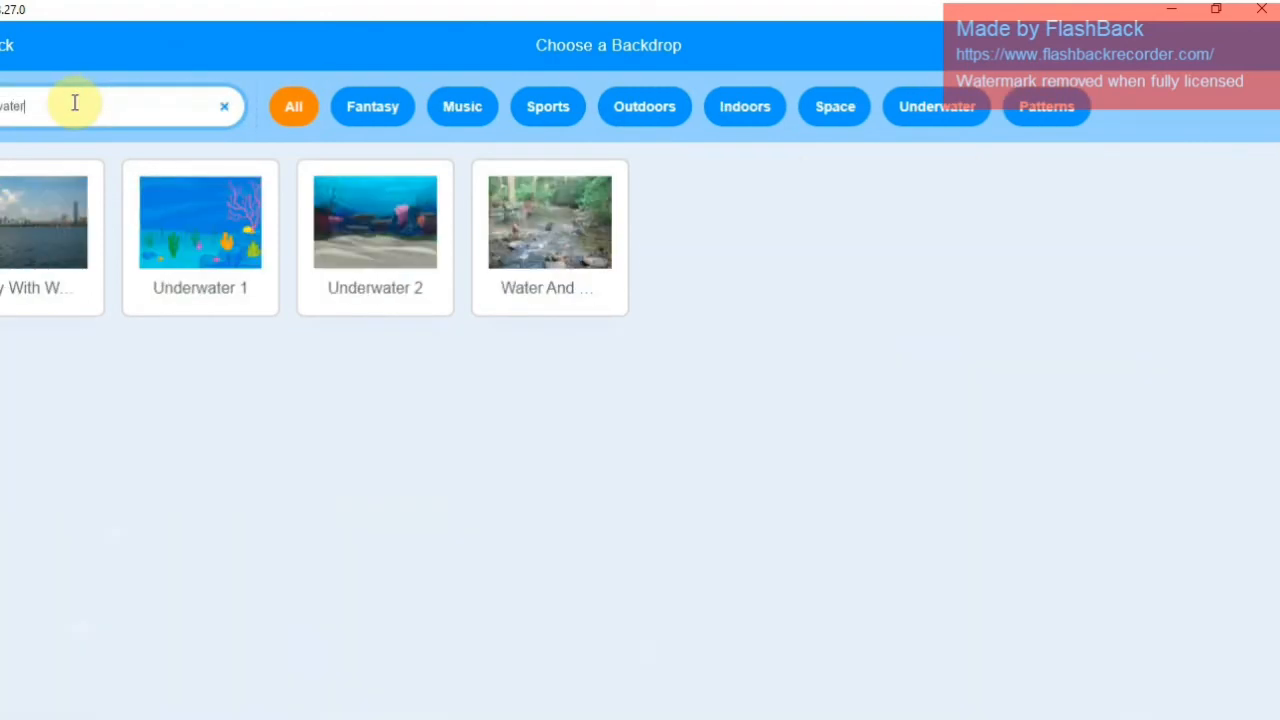
click(33, 217)
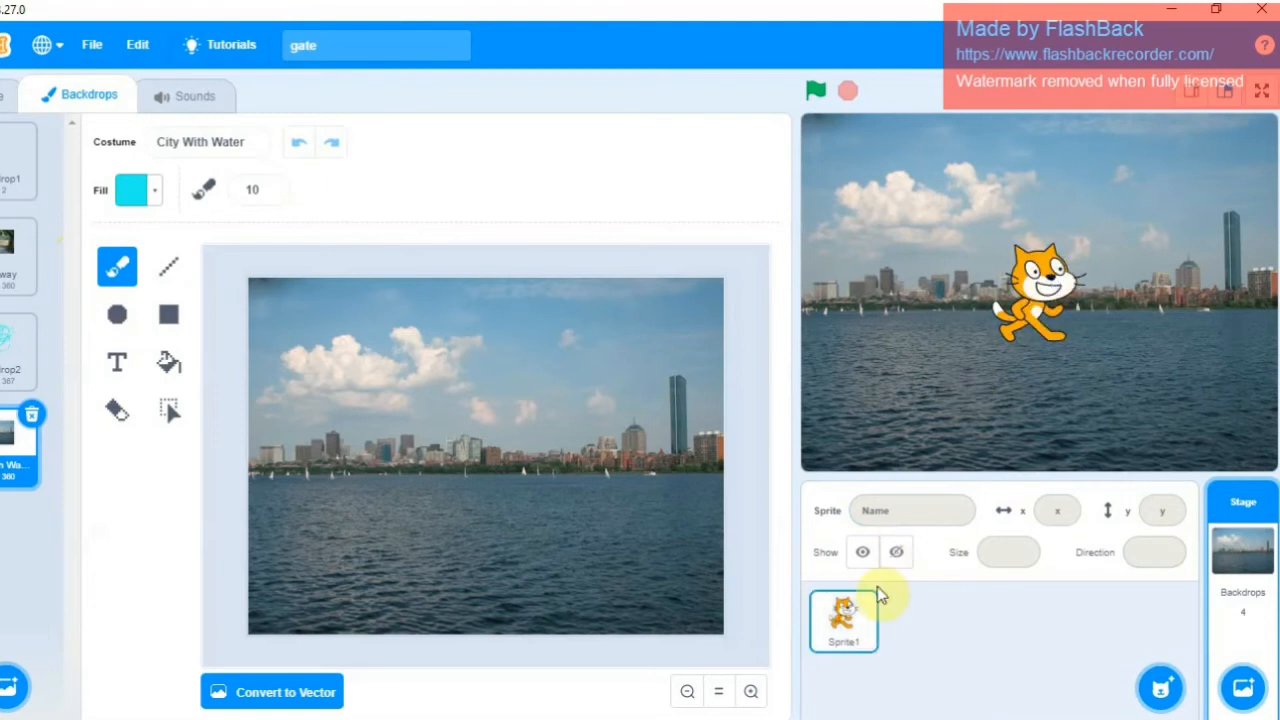
Step: Delete the cat sprite so the stage holds only the backdrop
click(846, 627)
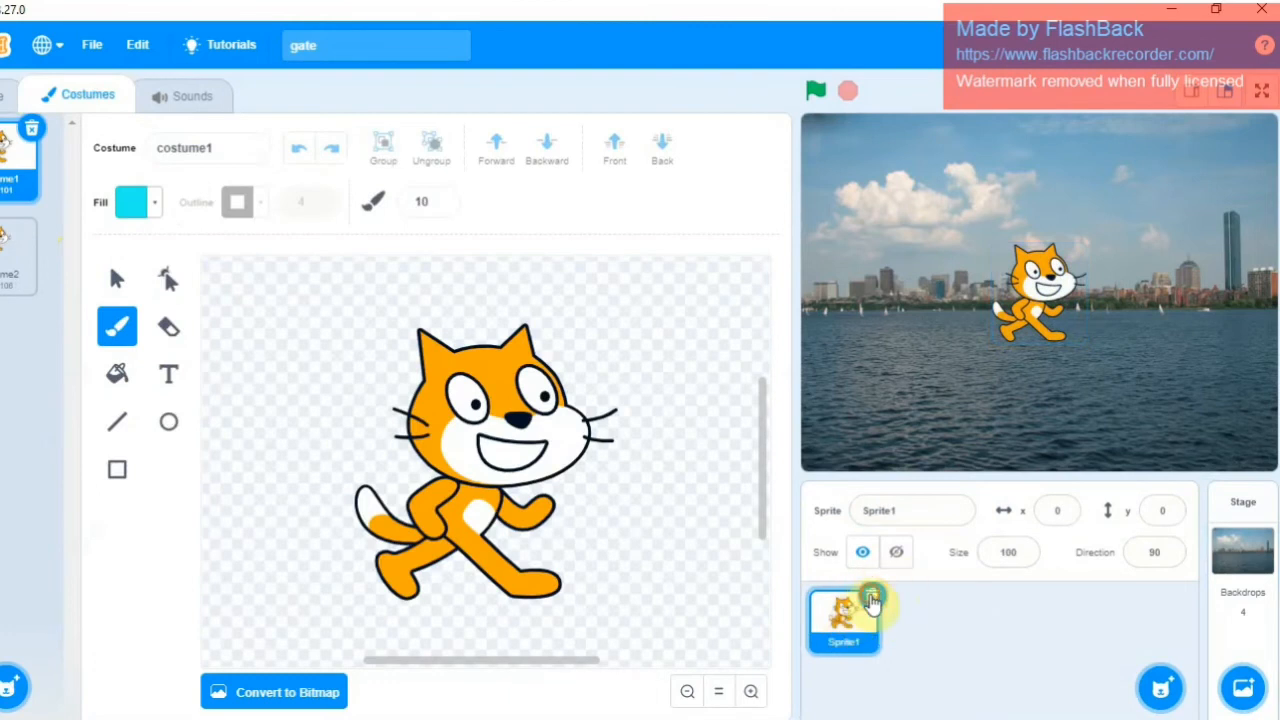
click(872, 598)
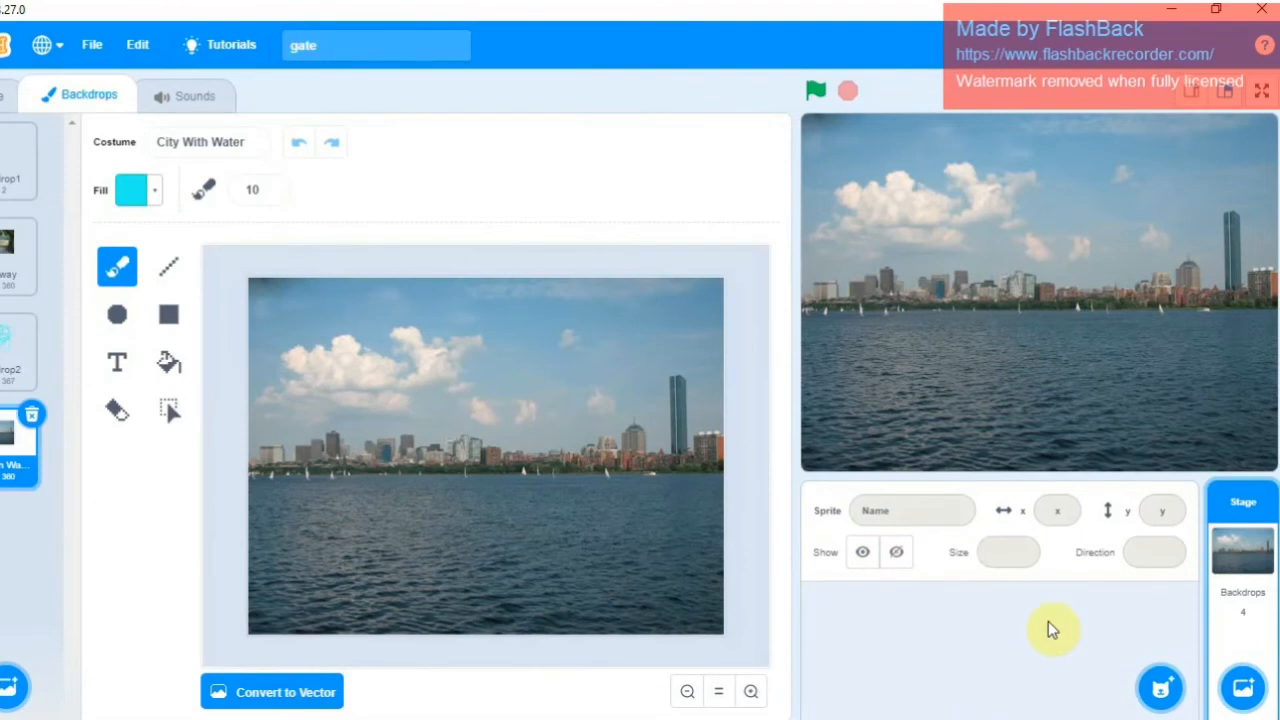
Step: Search the sprite library for dog and add the Dot sprite
mouse_move(1160, 697)
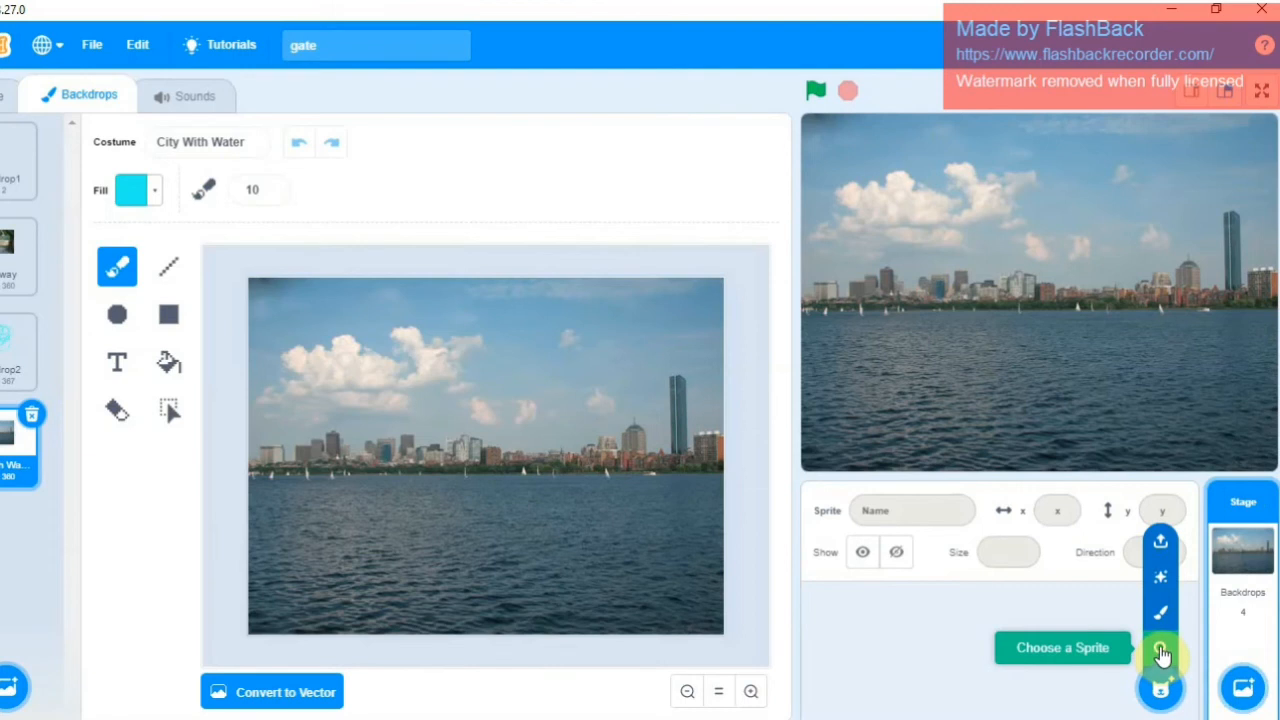
click(1160, 651)
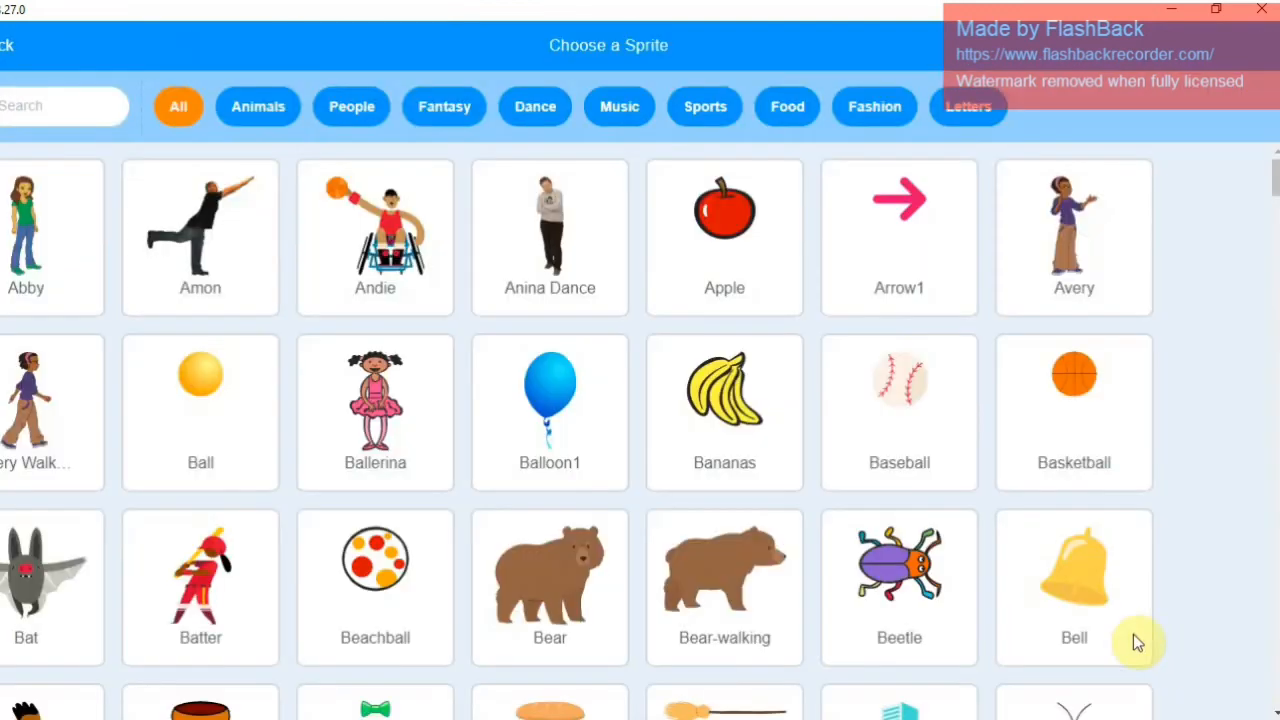
click(54, 107)
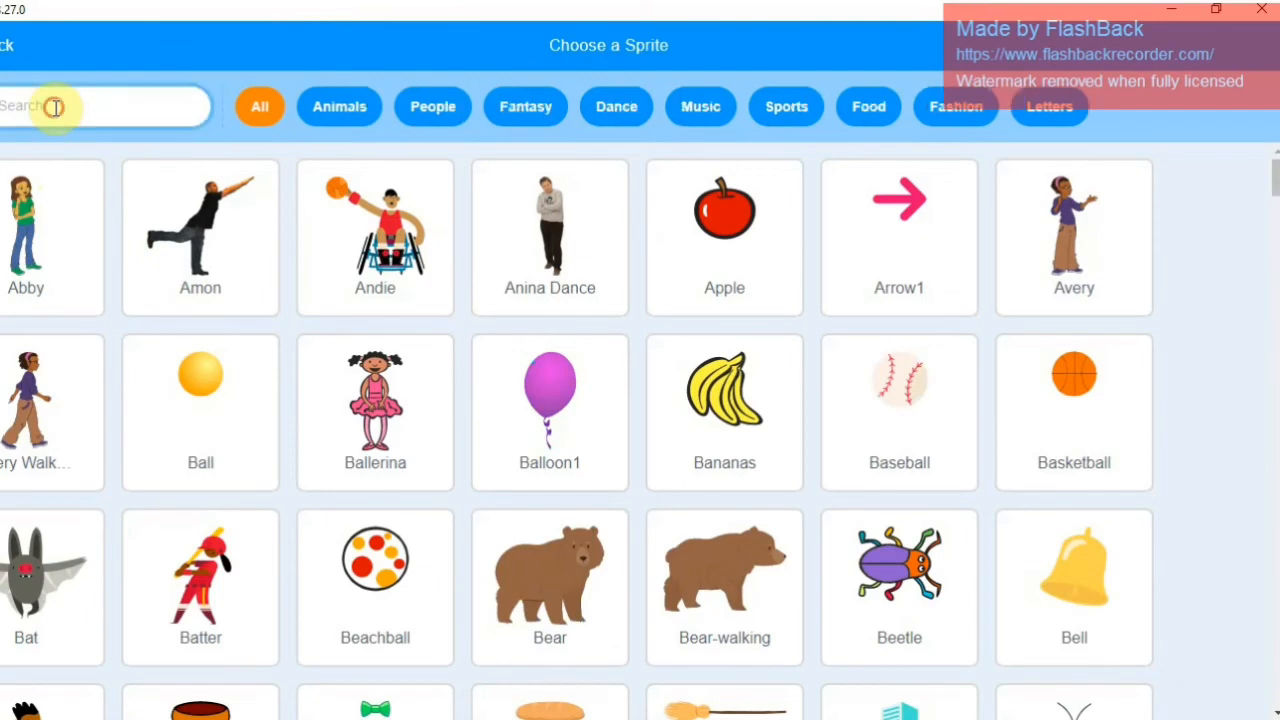
text(do)
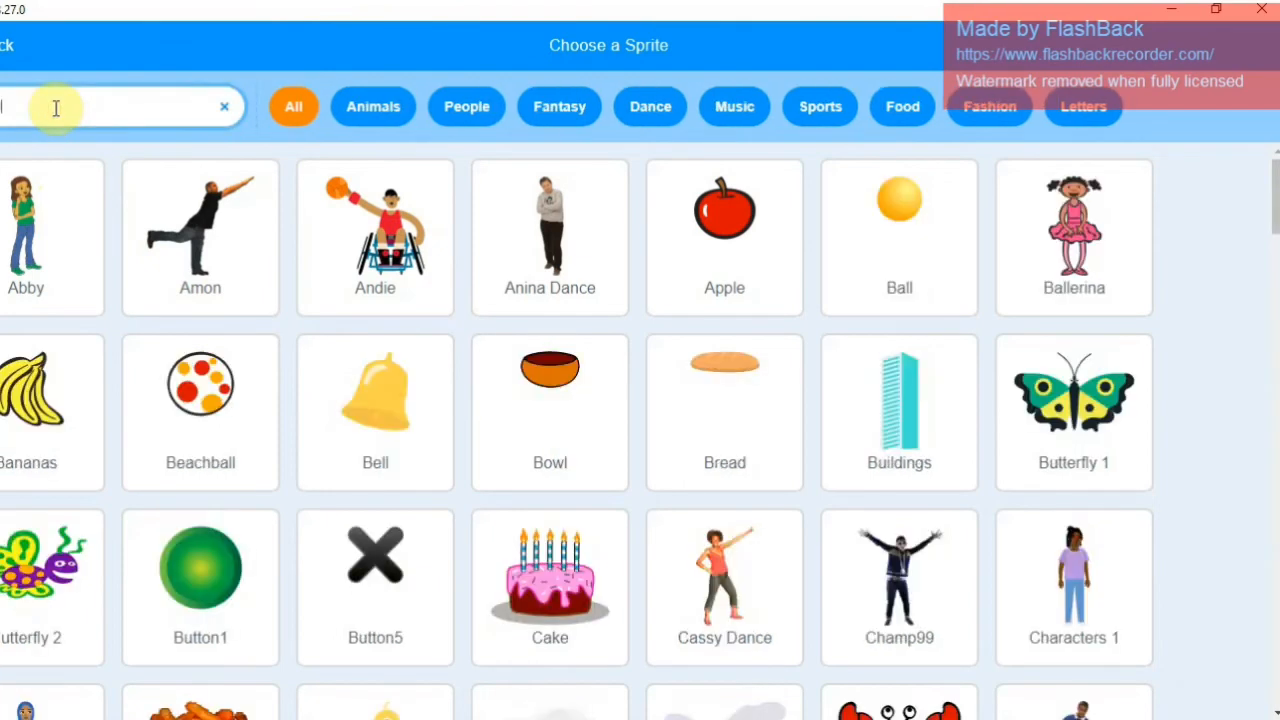
text(g)
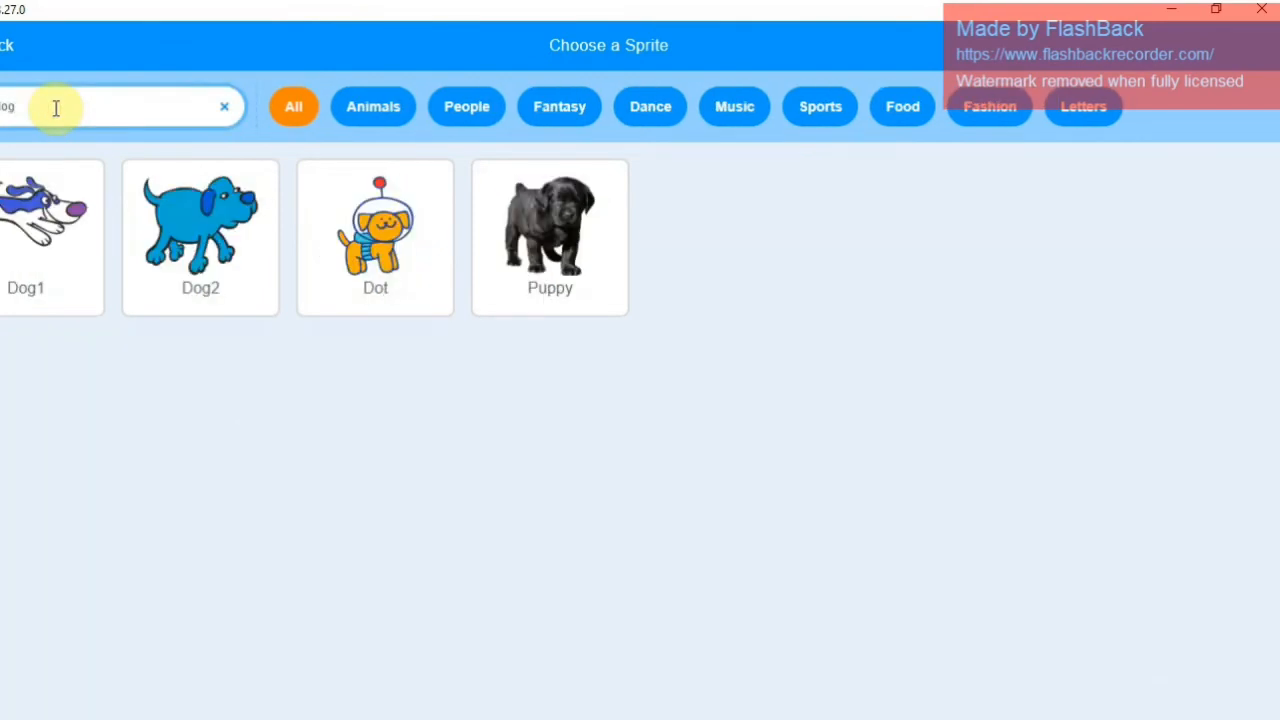
click(388, 258)
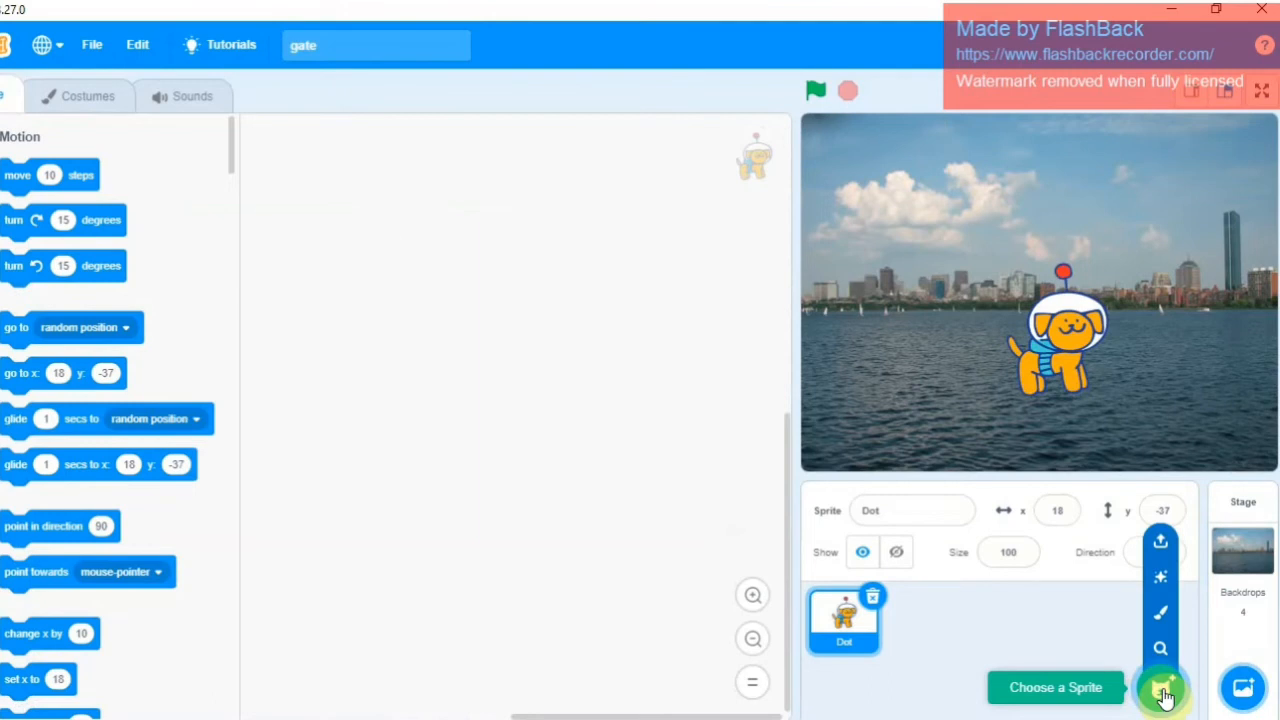
Step: Paint a new sprite with a small freehand cyan brush shape near the canvas centre
click(1158, 614)
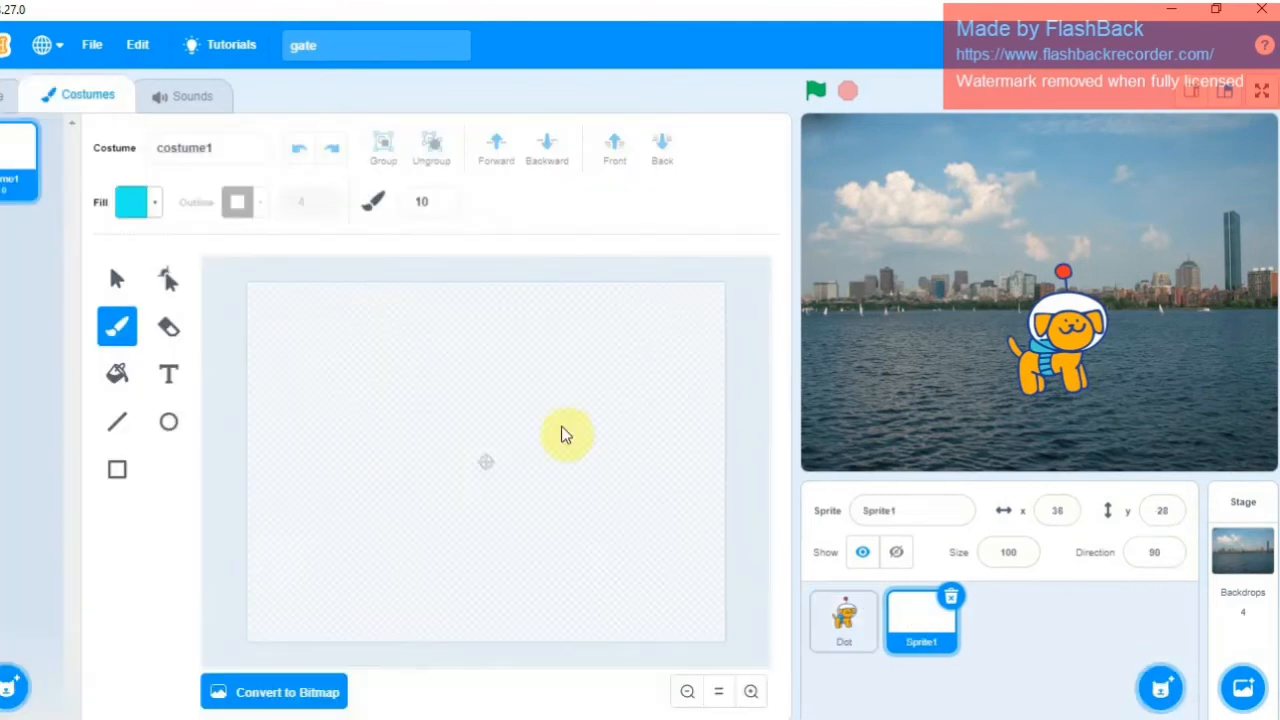
mouse_move(477, 420)
mouse_down()
mouse_move(409, 457)
mouse_move(471, 414)
mouse_move(480, 380)
mouse_move(490, 433)
mouse_move(471, 414)
mouse_up()
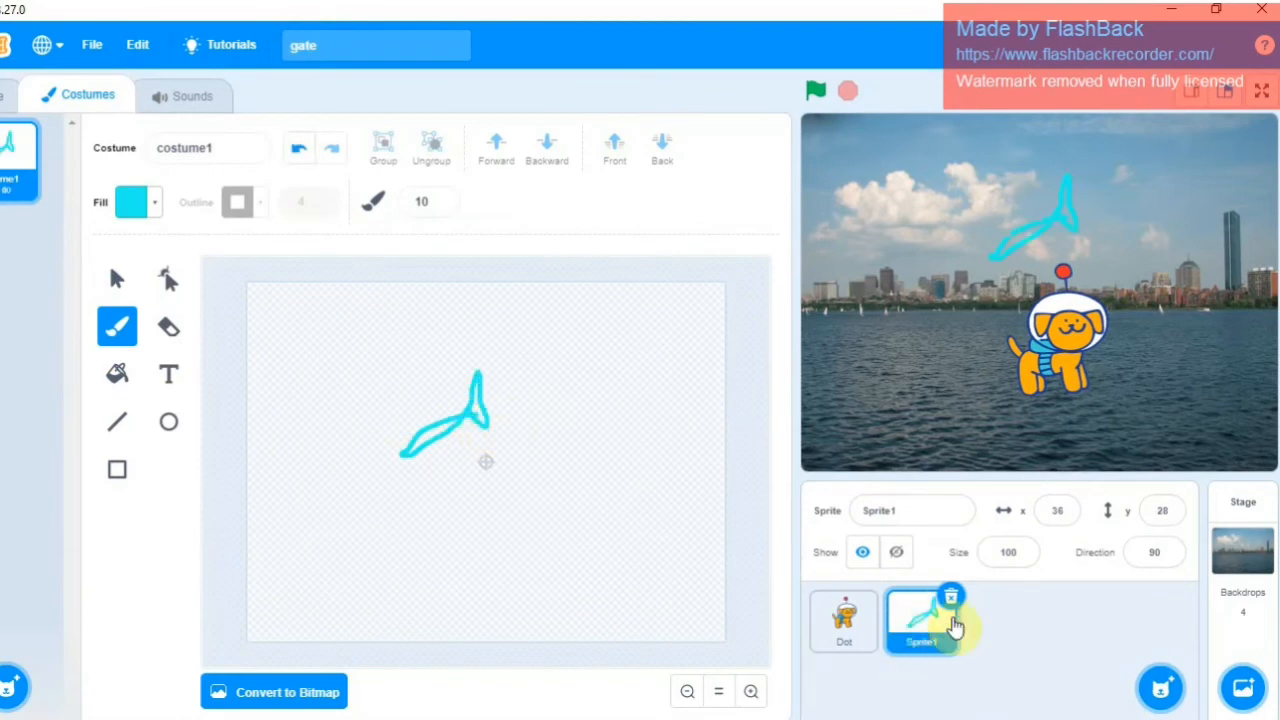
Step: Rename the hand-painted cyan sprite as fish
click(888, 510)
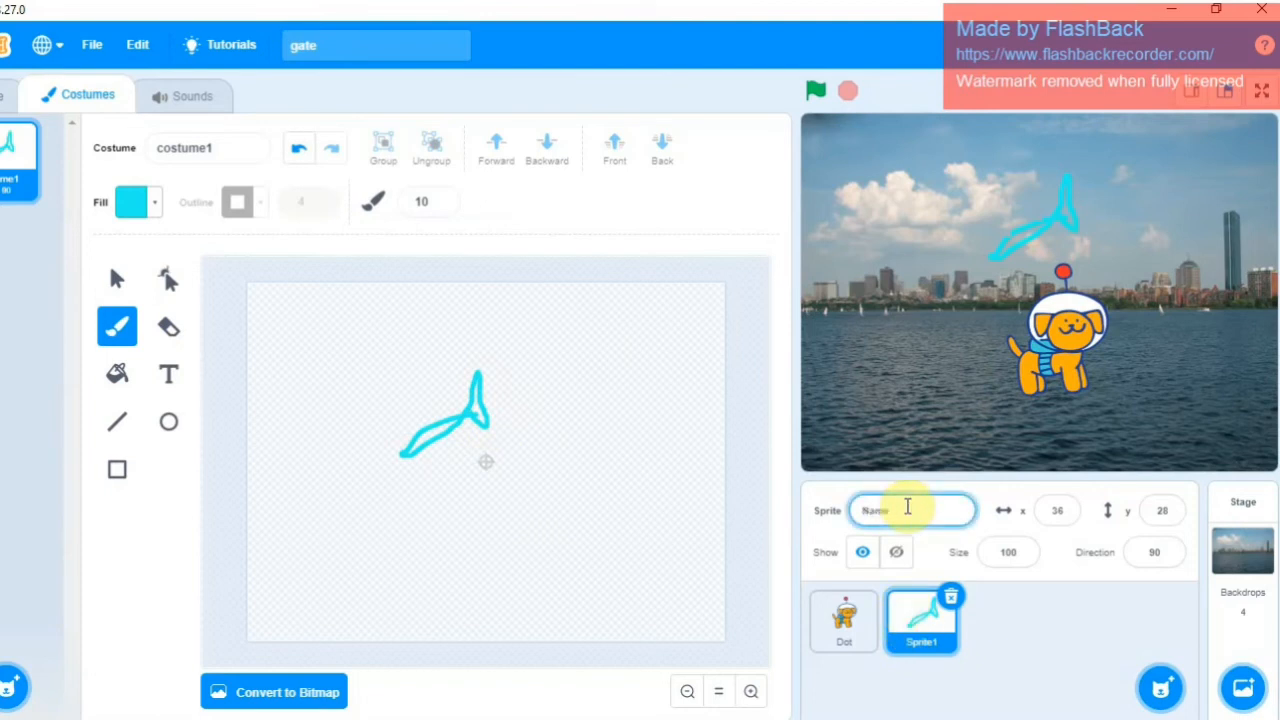
text(l)
Step: Add a random surprise sprite and move the resulting dinosaur to about x -134, y -19 on the stage
mouse_move(1160, 686)
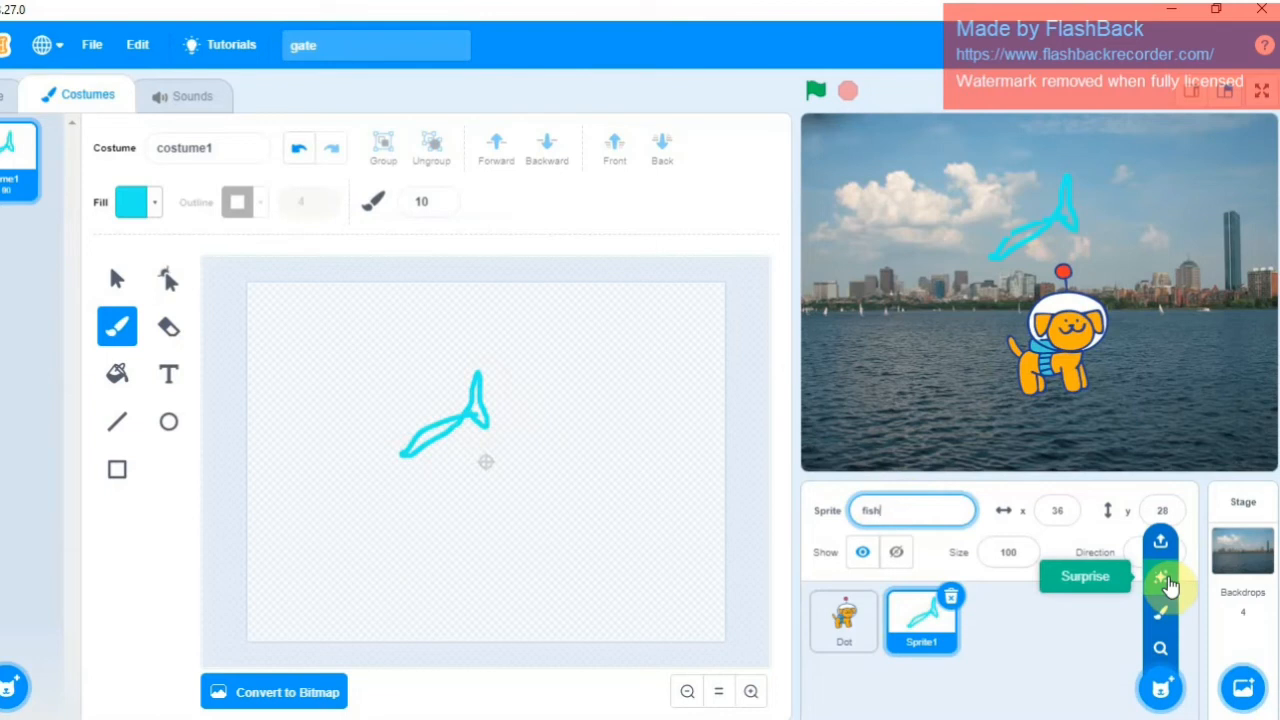
click(1162, 579)
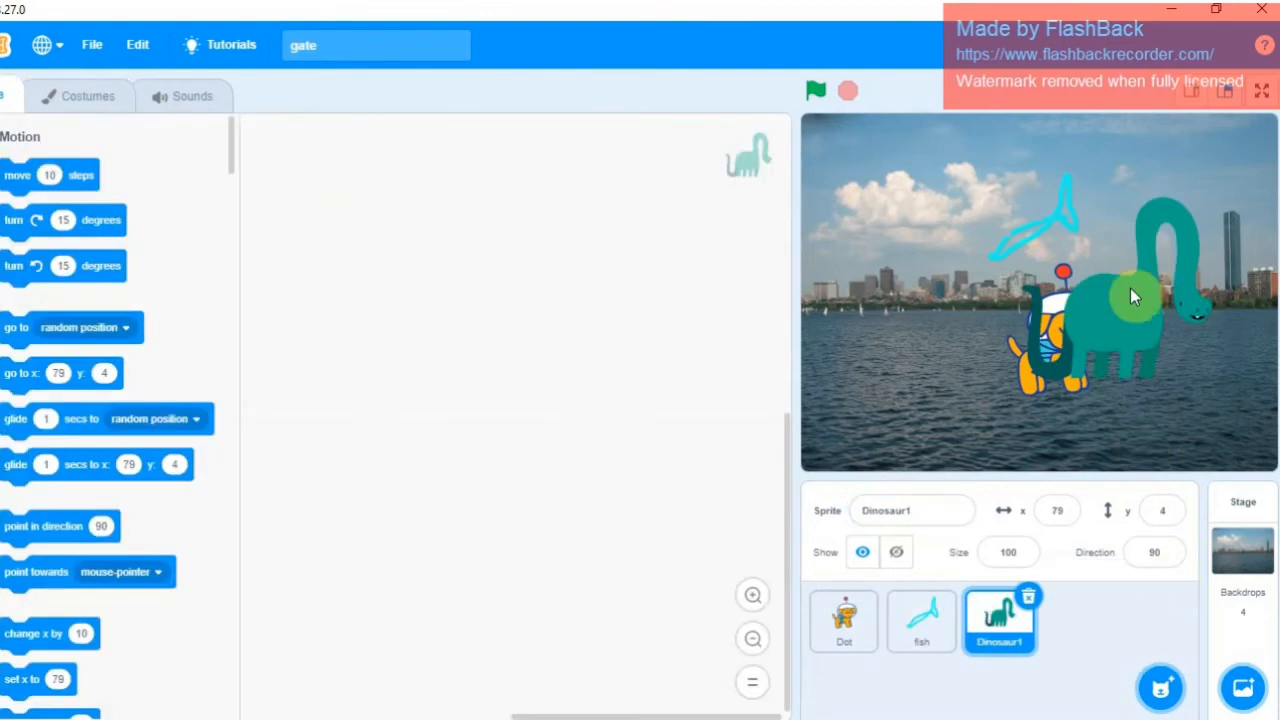
drag(1128, 302, 917, 325)
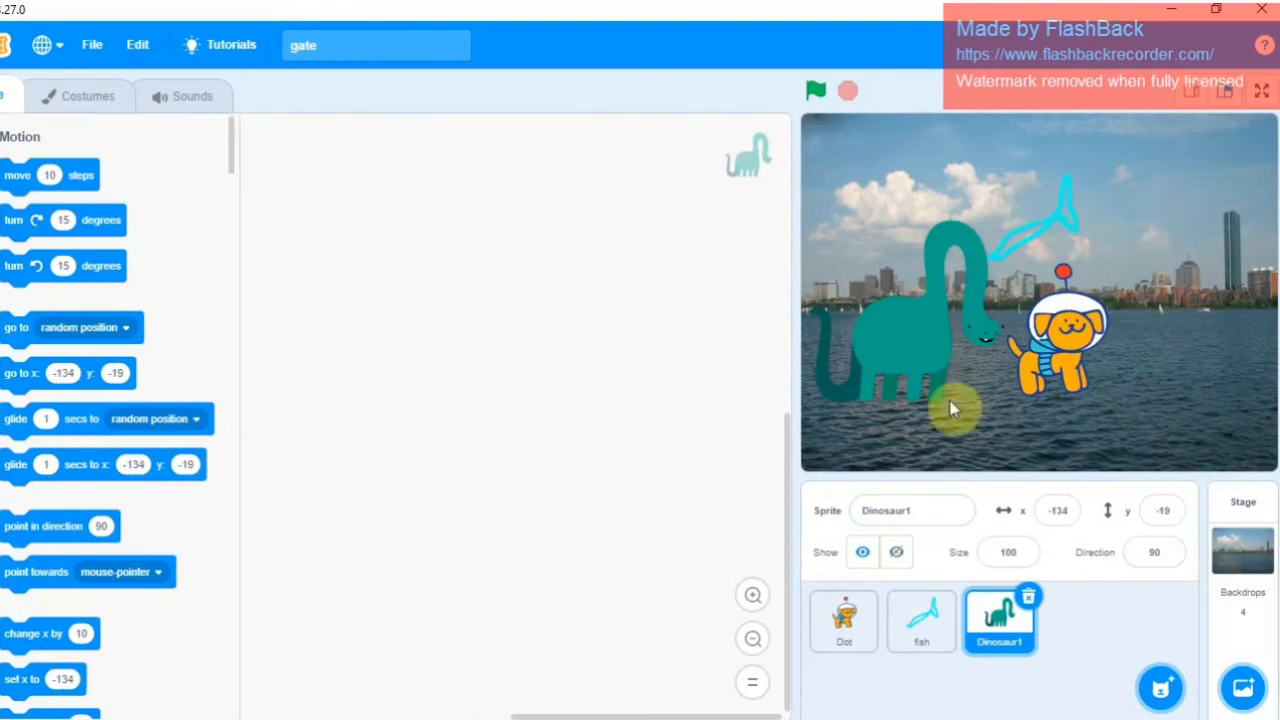
Step: Upload the blue-water-droplet-icon-260nw-161797628-removebg-preview image from the Downloads folder as a new sprite
mouse_move(1158, 684)
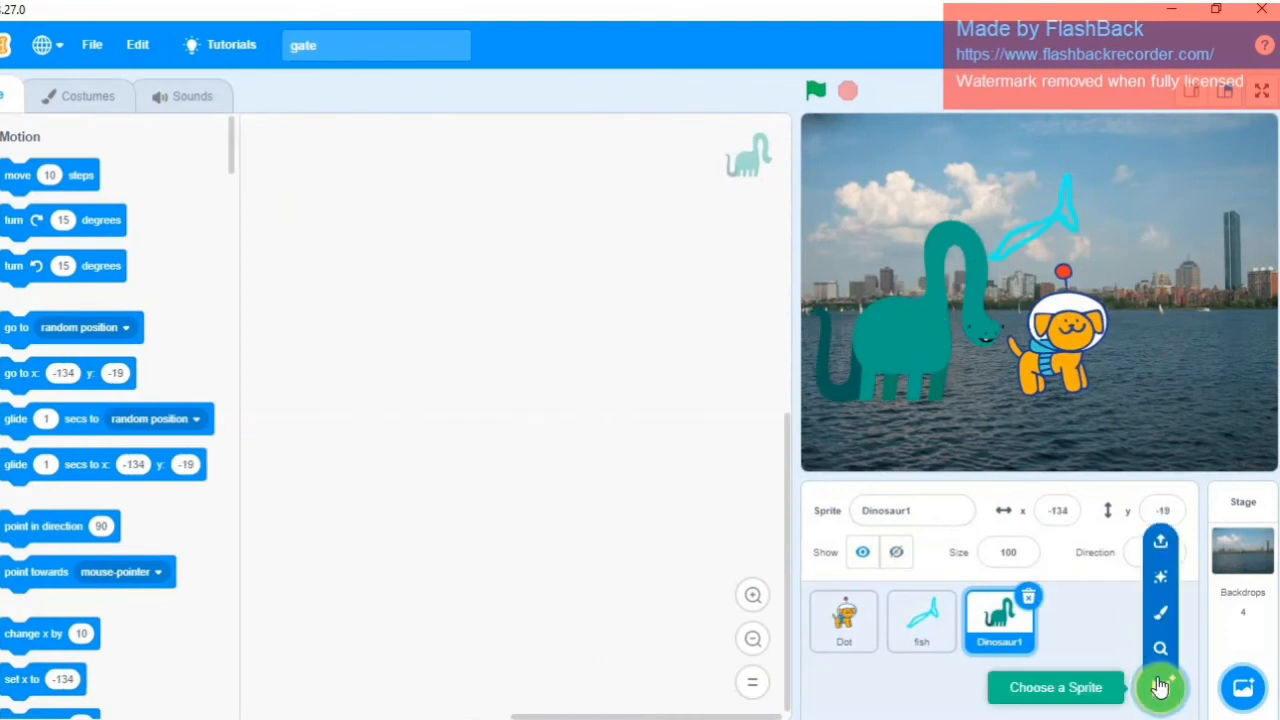
click(1162, 545)
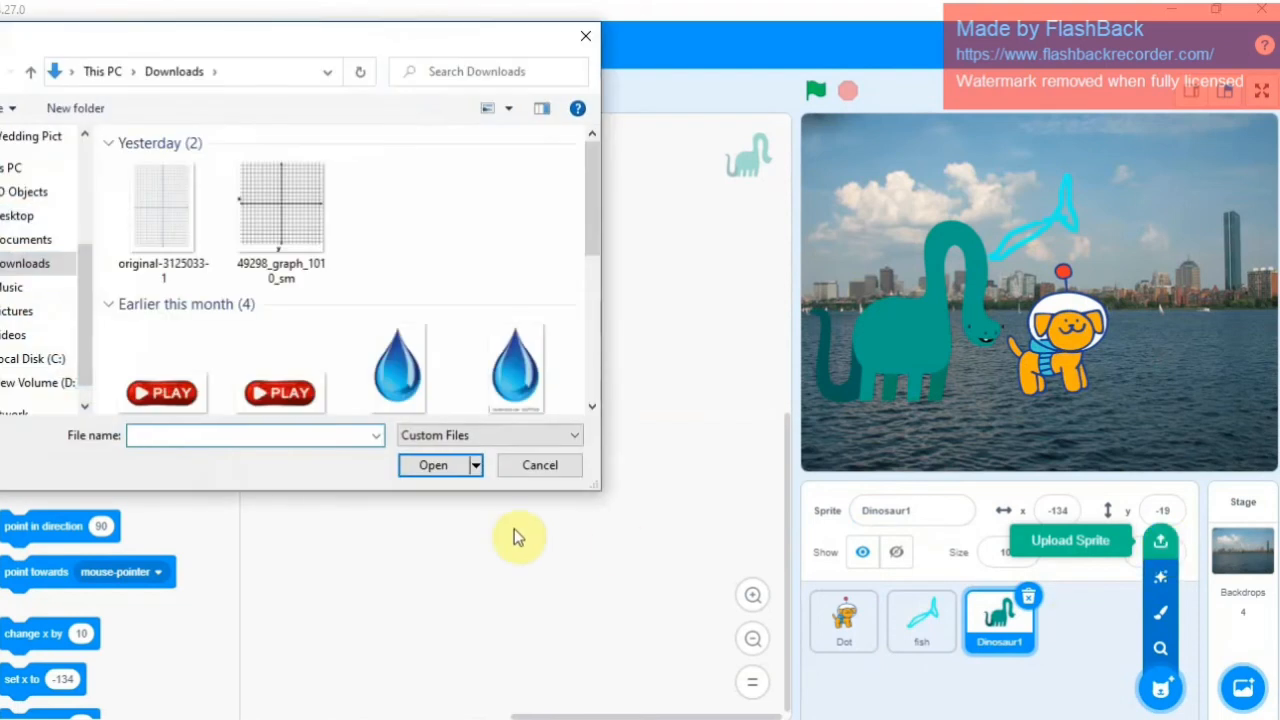
click(388, 360)
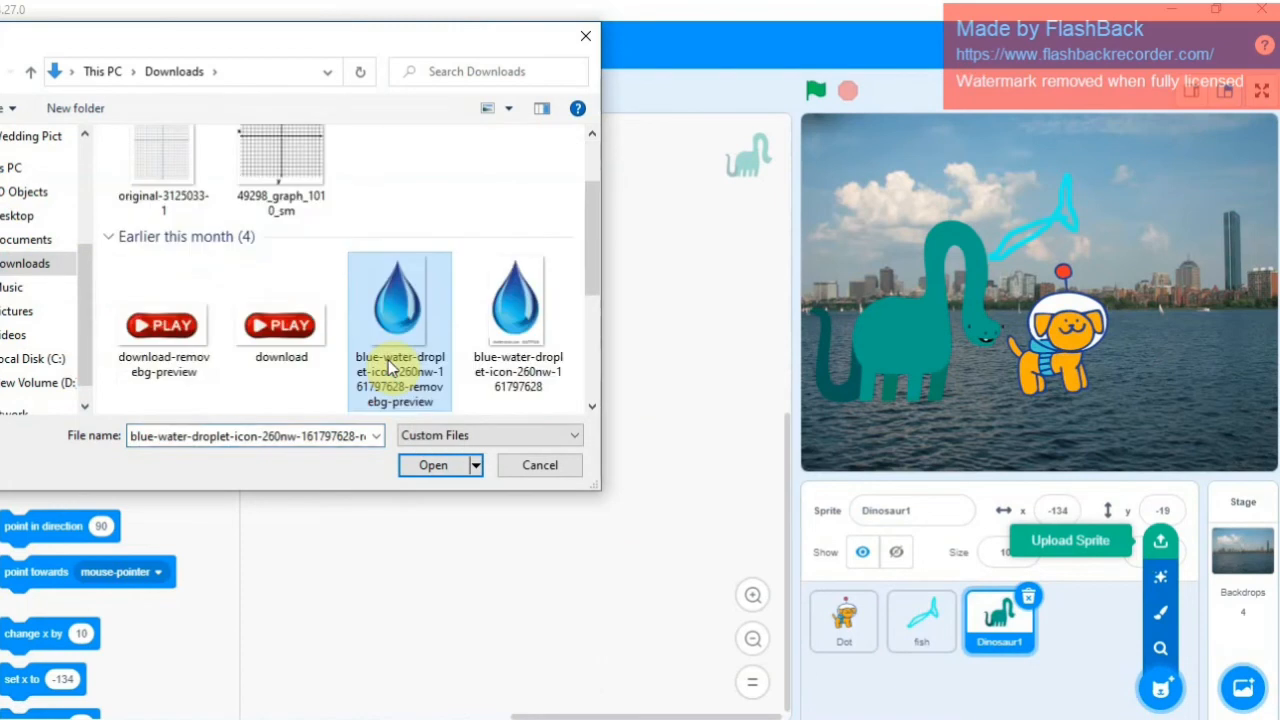
click(437, 466)
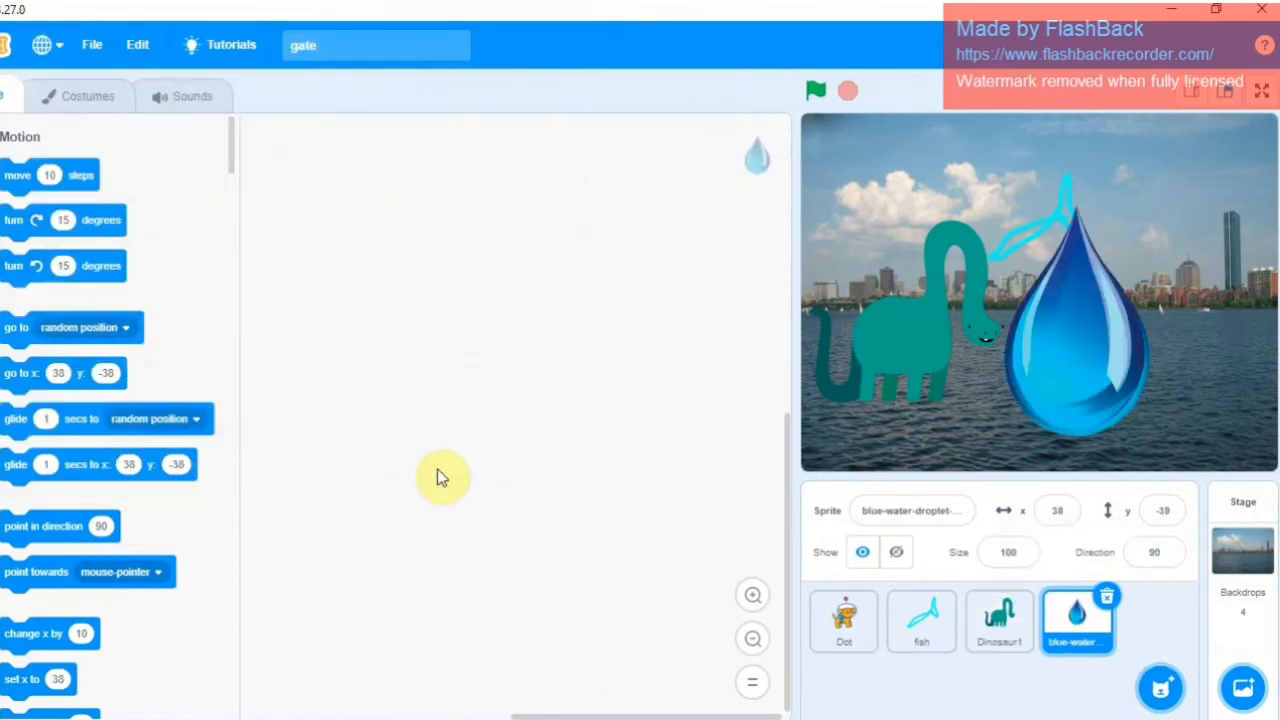
Step: Move the water droplet sprite around the stage and place it at about x 157, y 43
drag(1094, 351, 1201, 294)
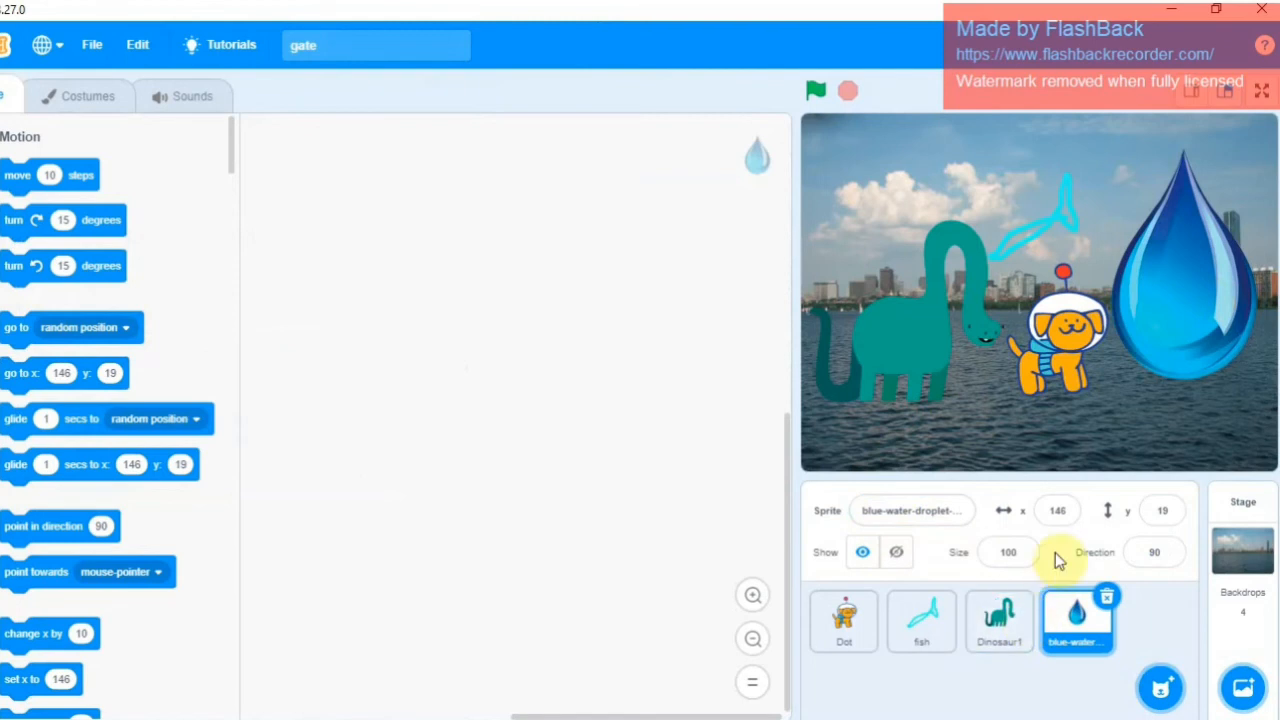
drag(1186, 328, 1049, 291)
click(1160, 512)
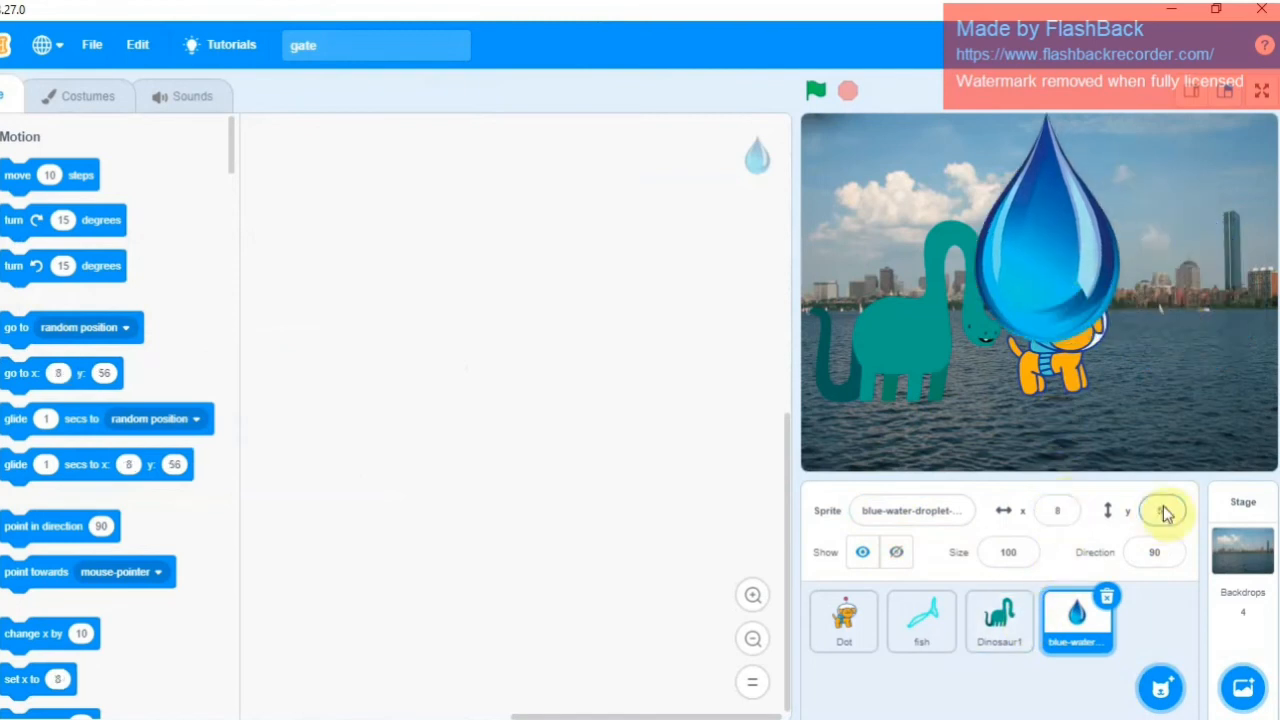
click(1052, 285)
drag(1052, 285, 1203, 247)
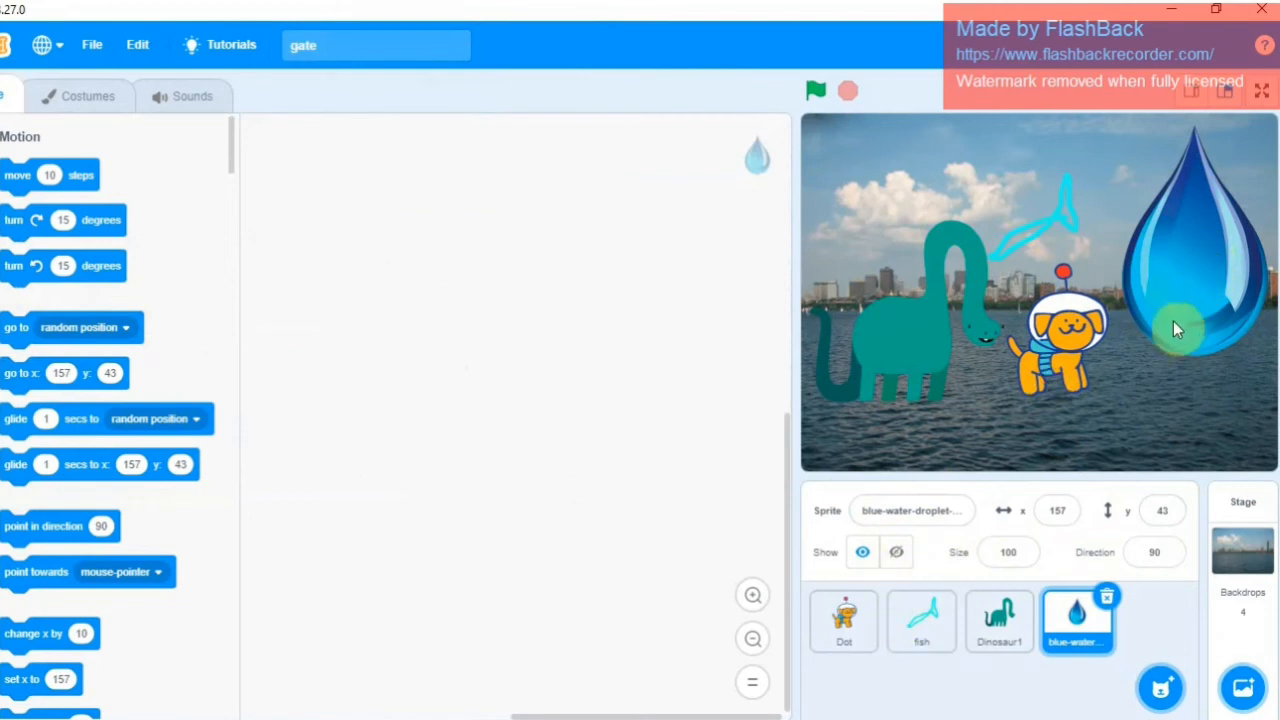
Step: Hide the water droplet sprite and show it again, and set its size to 50
click(896, 556)
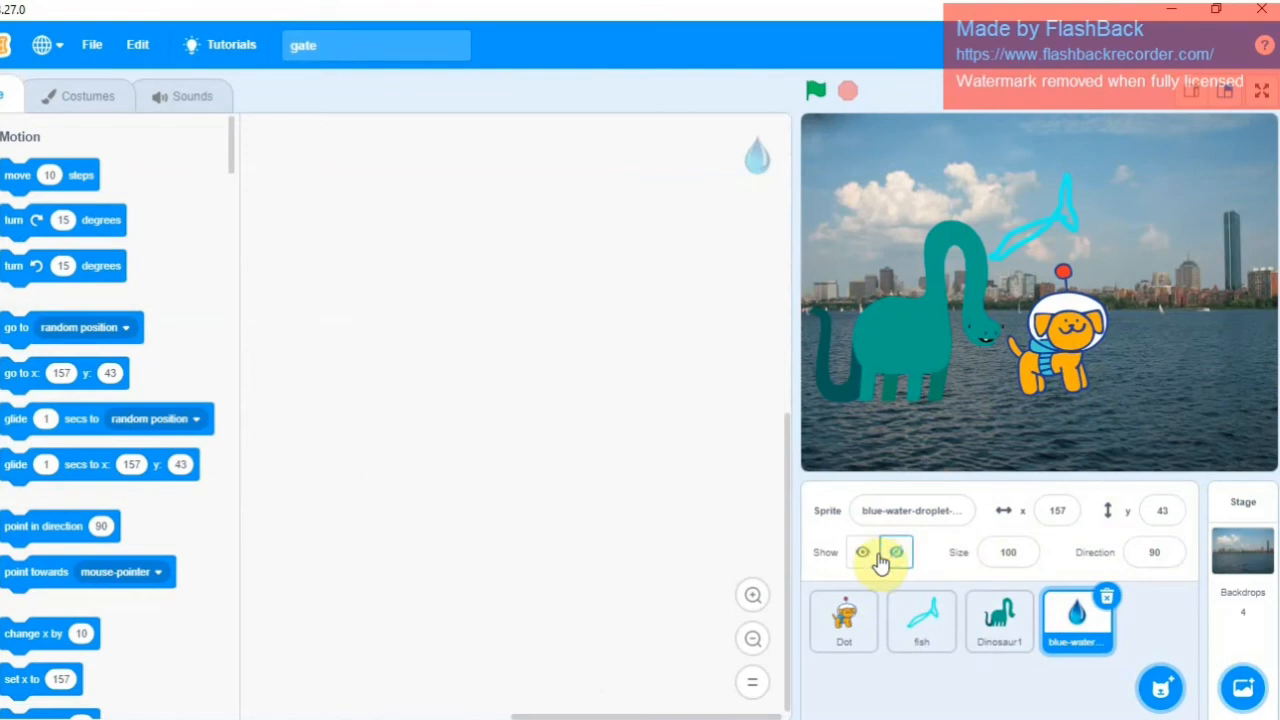
click(863, 556)
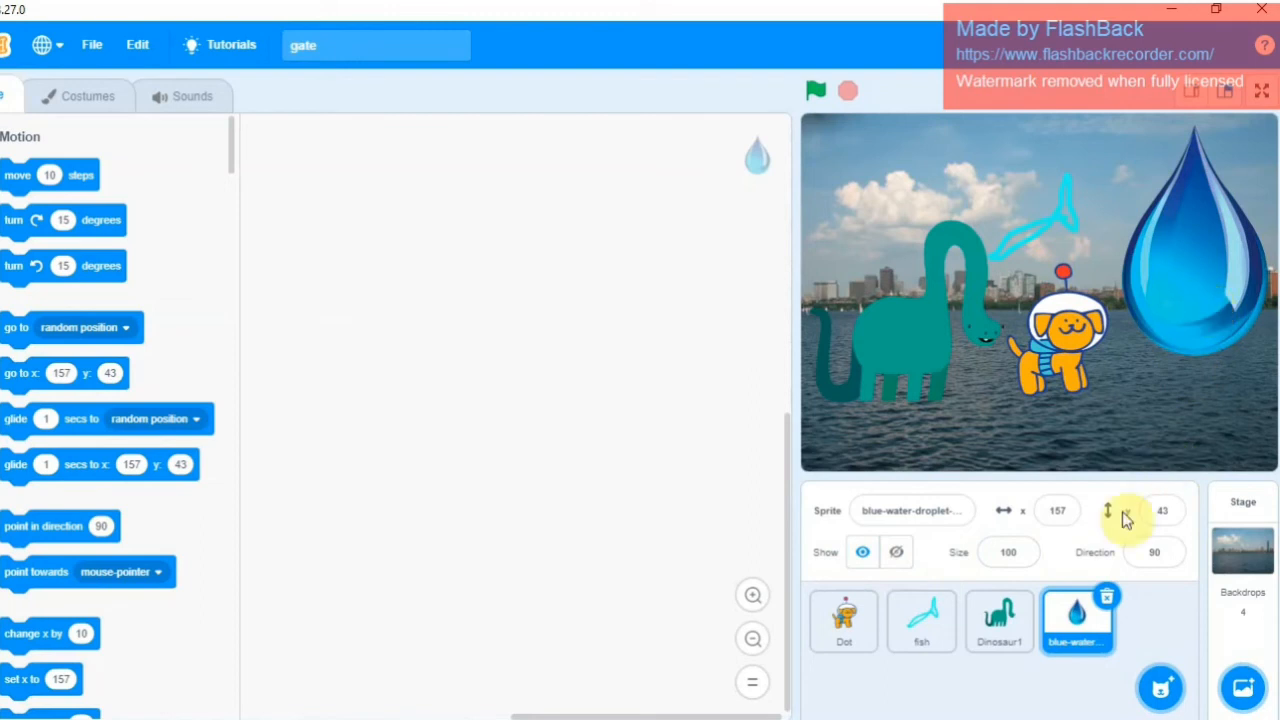
click(1023, 553)
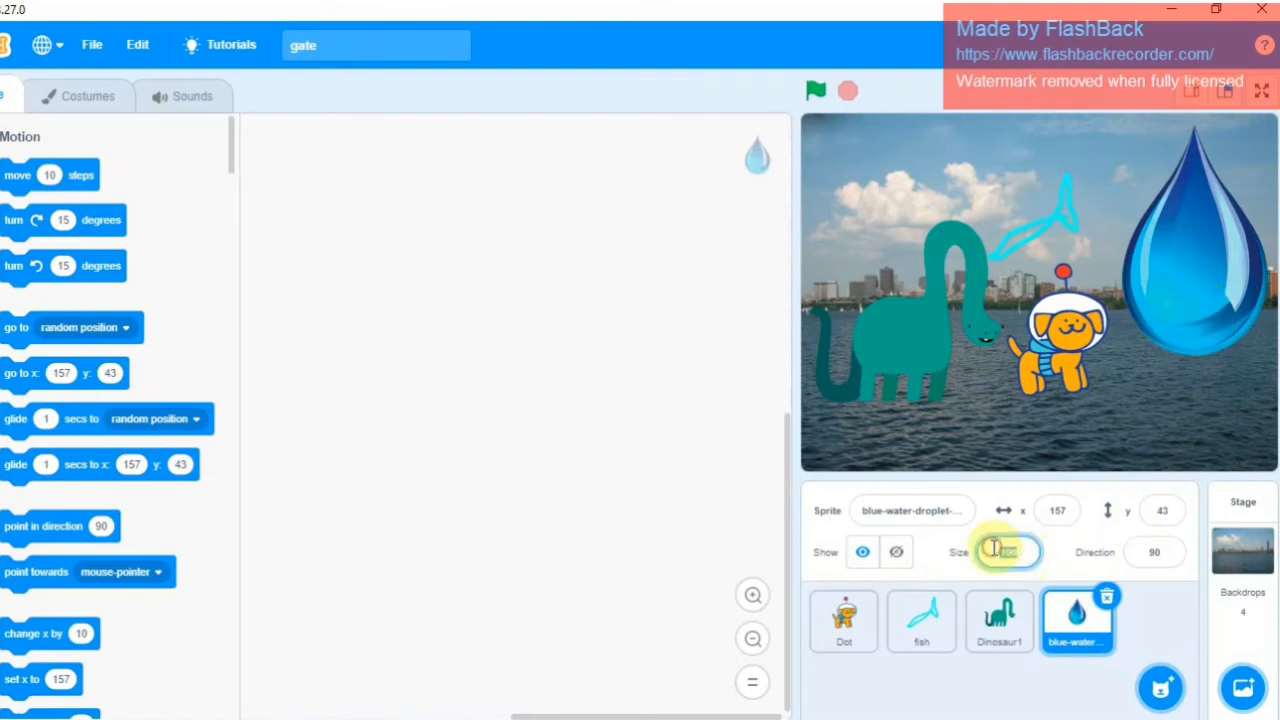
text(50)
click(1058, 568)
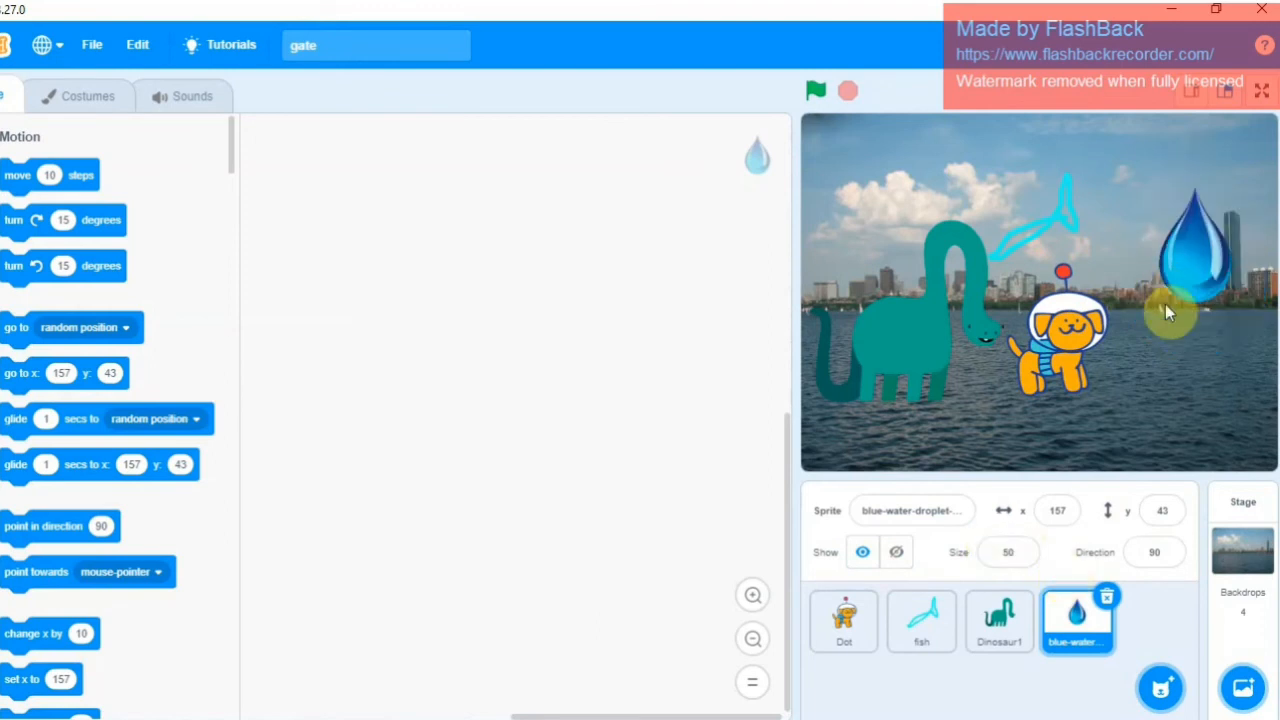
Step: Rotate the water droplet sprite to a direction of about -161
click(1158, 548)
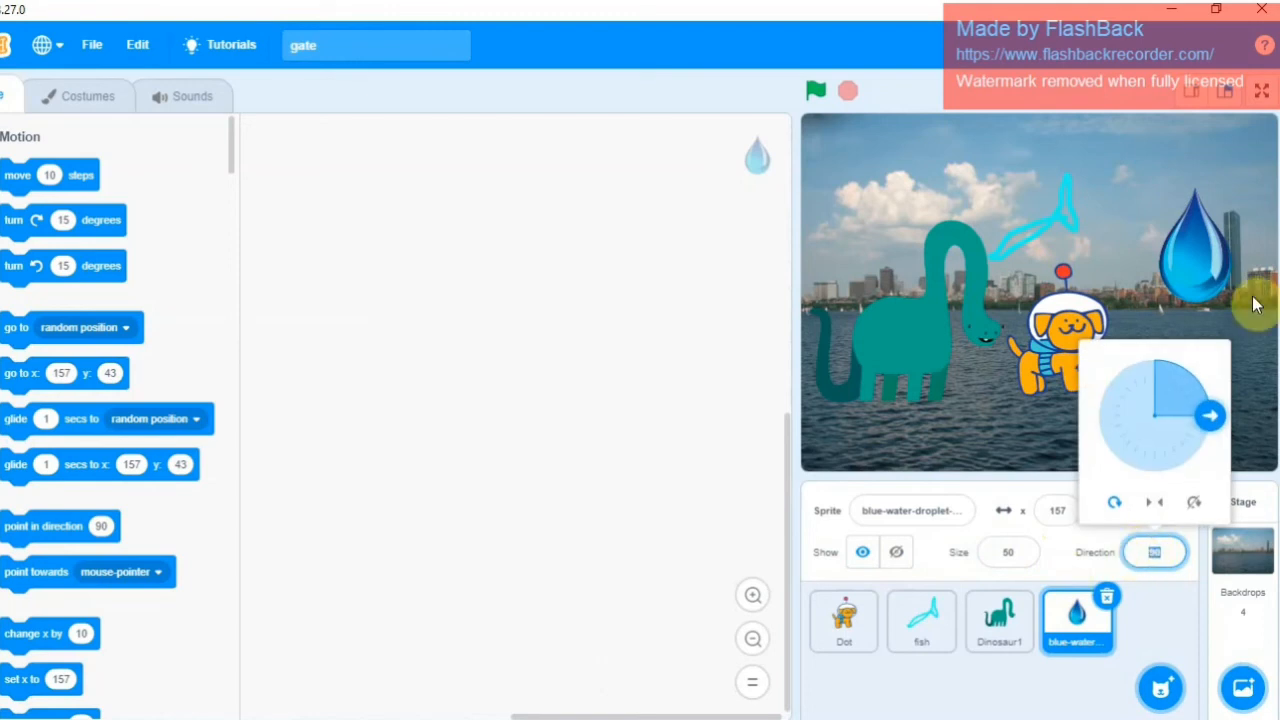
drag(1214, 423, 1123, 411)
drag(1120, 457, 1100, 548)
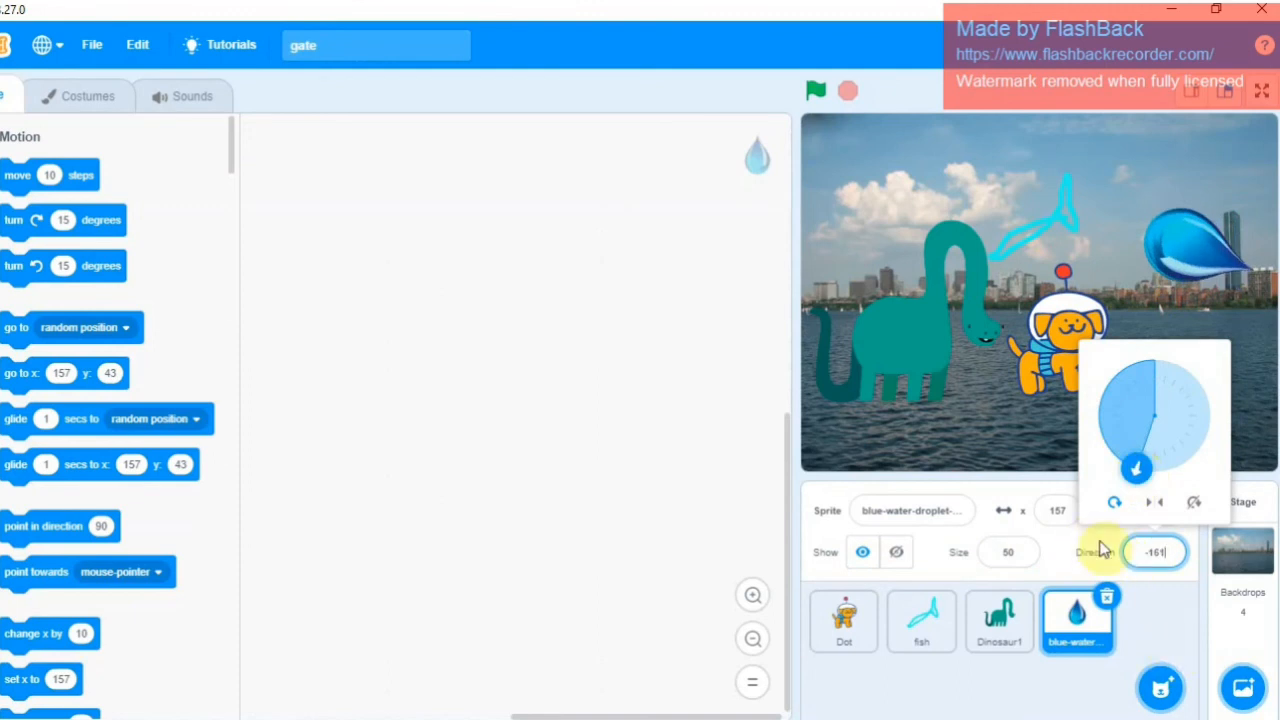
click(1174, 593)
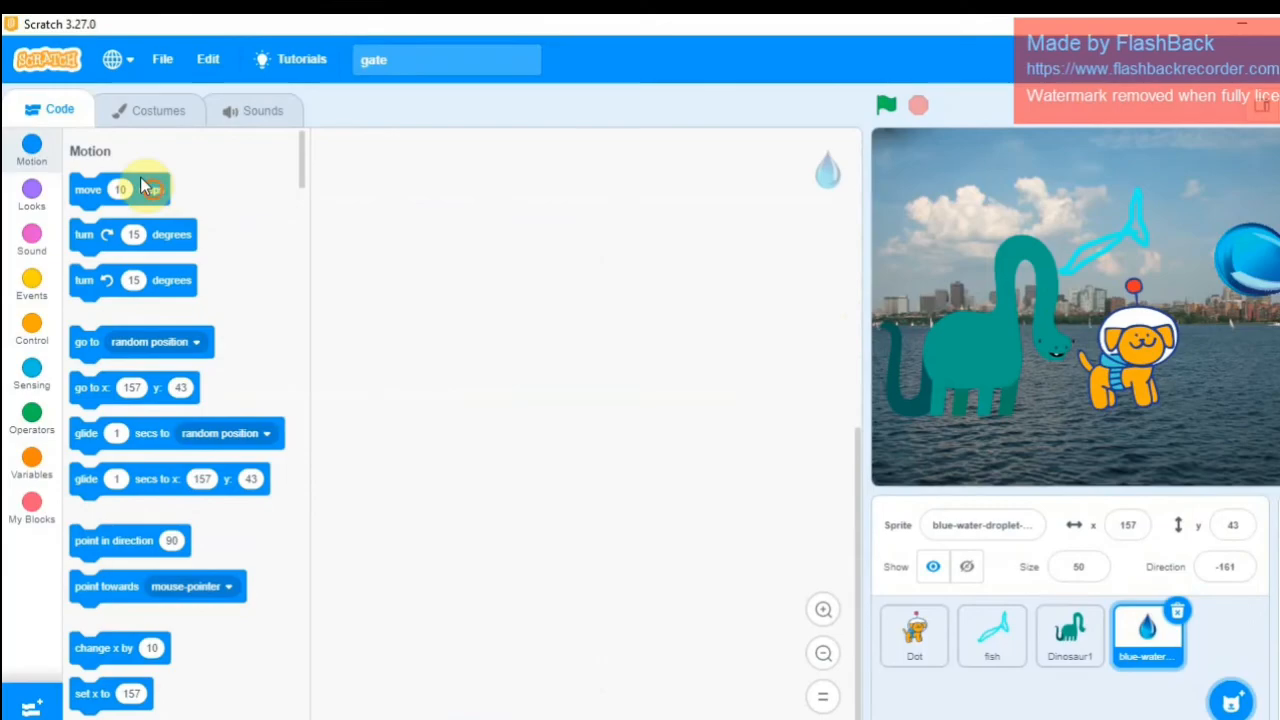
Step: Place a move 10 steps block in the droplet's script area and remove it again
drag(78, 172, 343, 231)
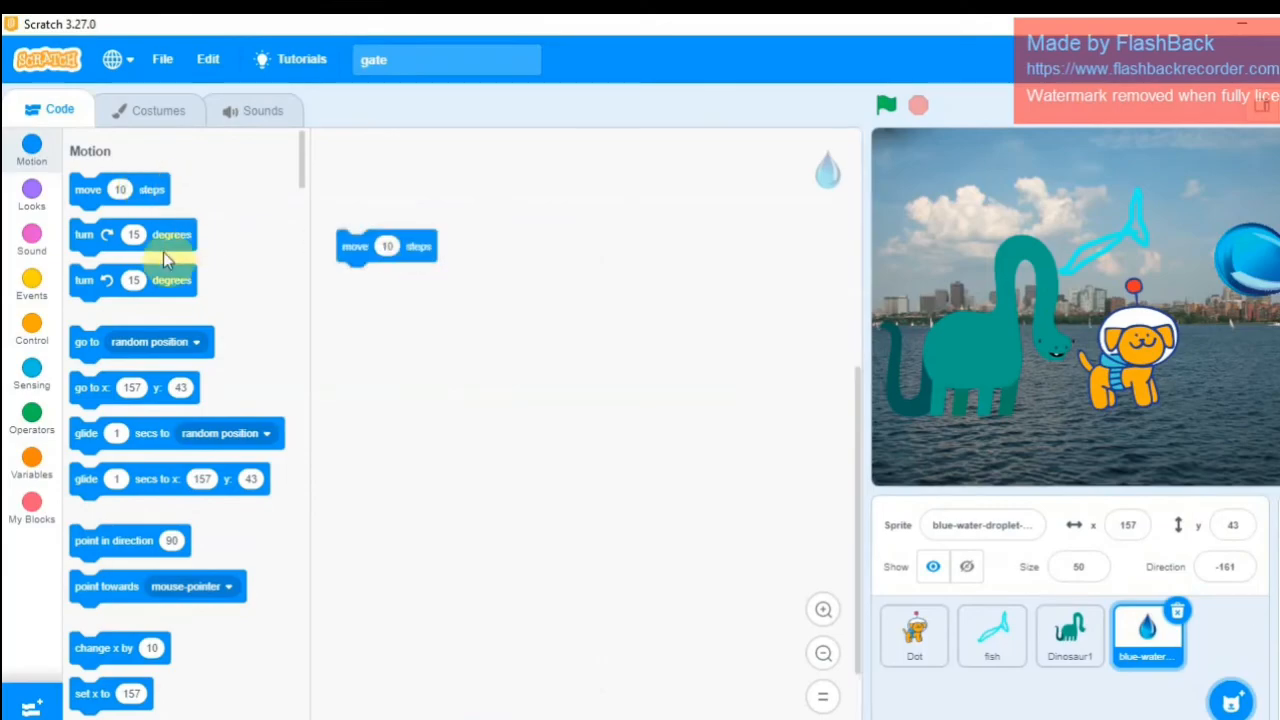
drag(165, 257, 145, 368)
drag(368, 238, 110, 312)
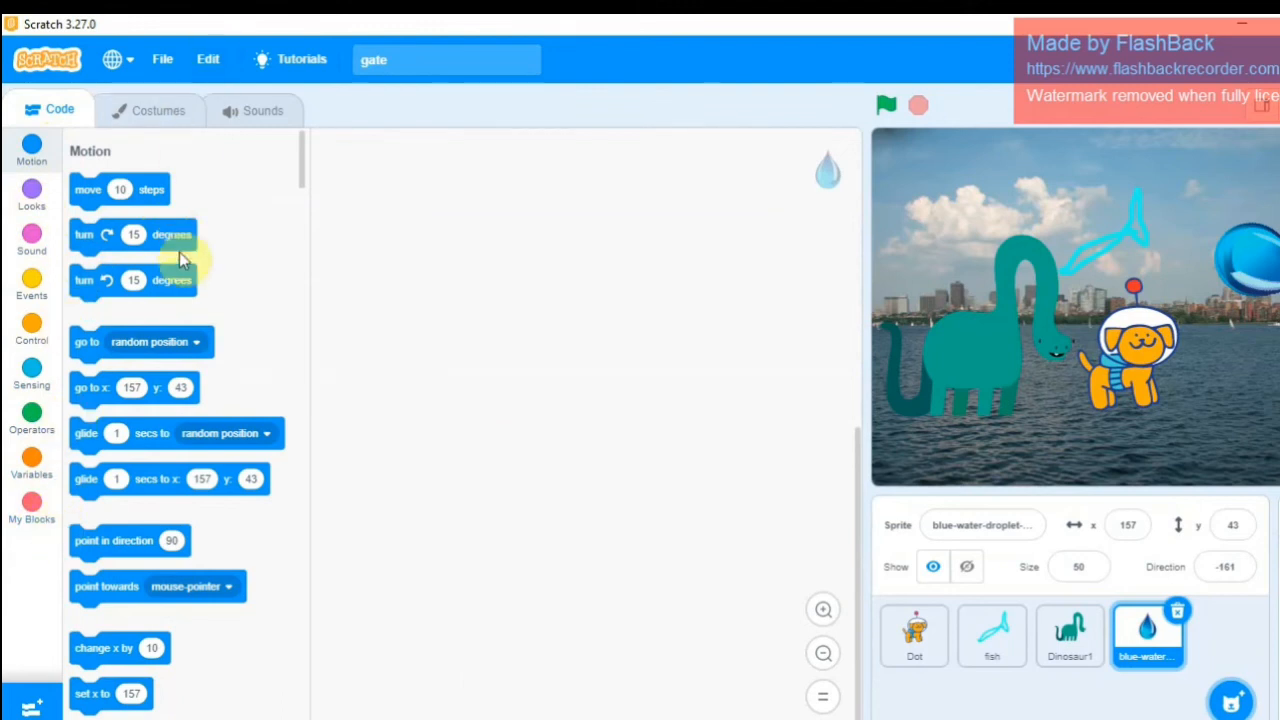
Step: Look through the Looks, Sound, Events, Control, Sensing and Operators block categories, and view the Dot sprite's script area
click(45, 210)
click(33, 228)
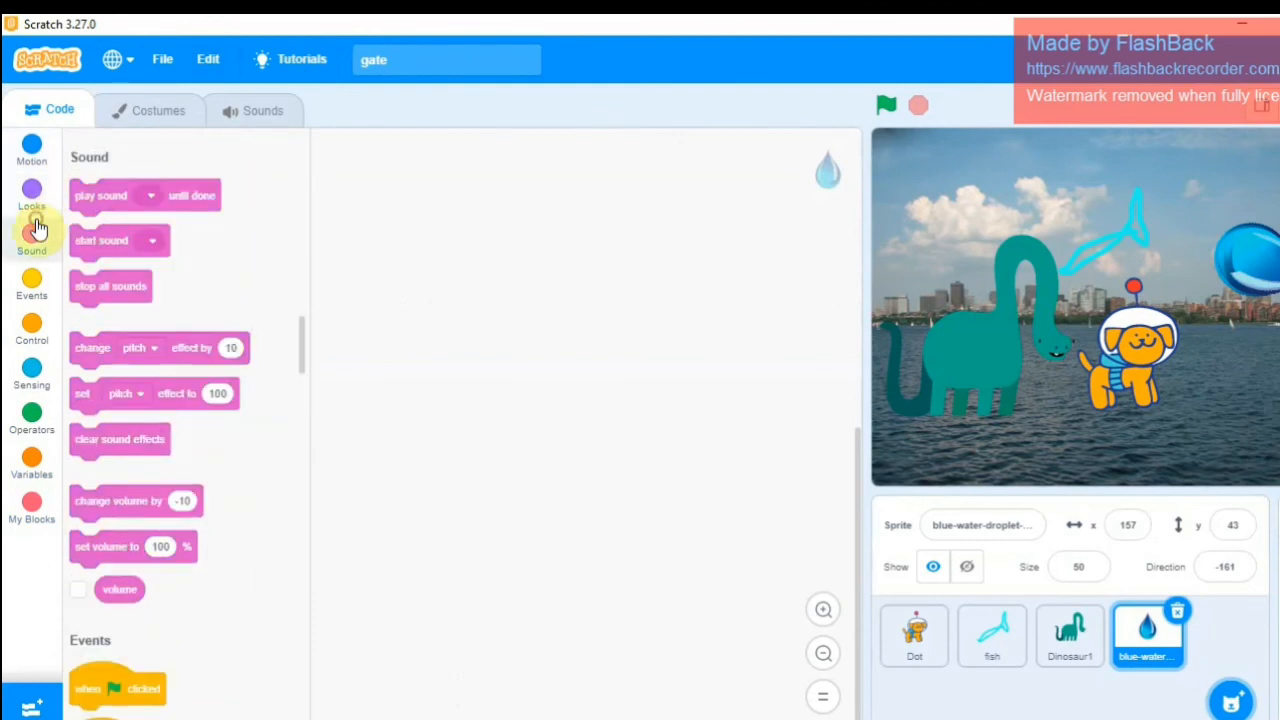
click(32, 280)
click(31, 326)
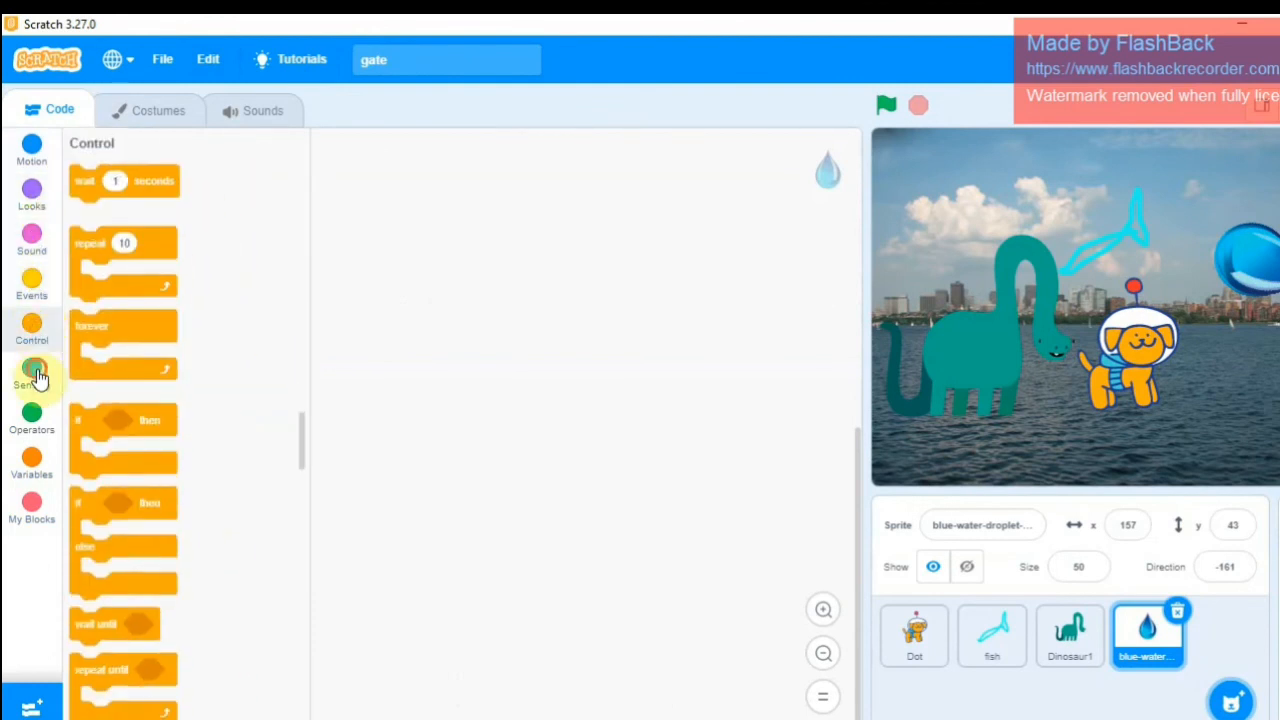
click(36, 376)
click(32, 418)
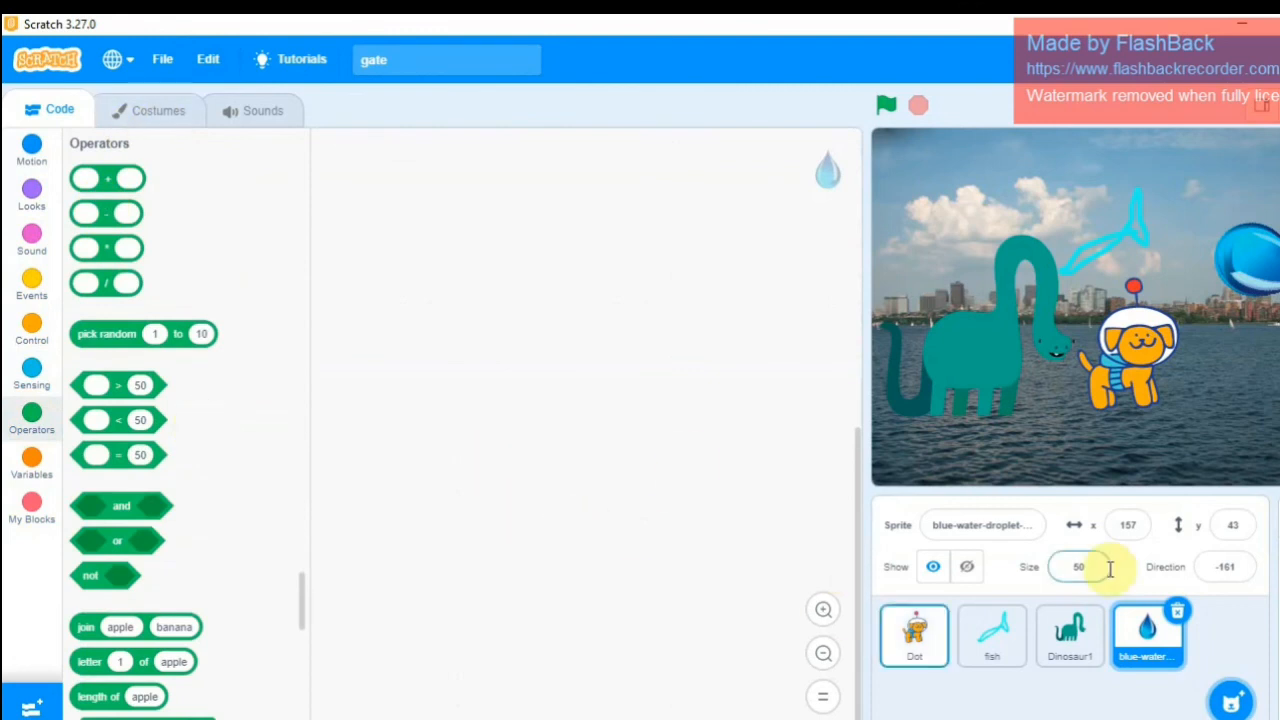
click(920, 635)
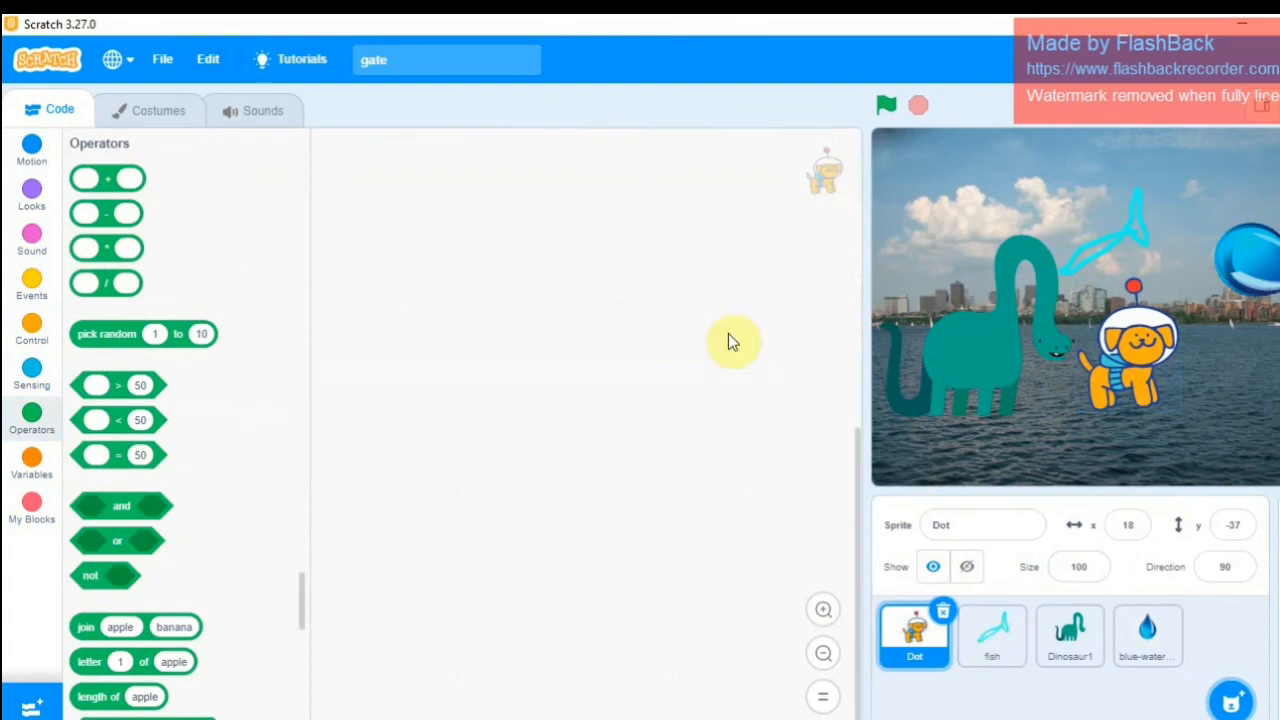
Step: Delete the fish, dinosaur and water droplet sprites so that only Dot is kept
click(990, 632)
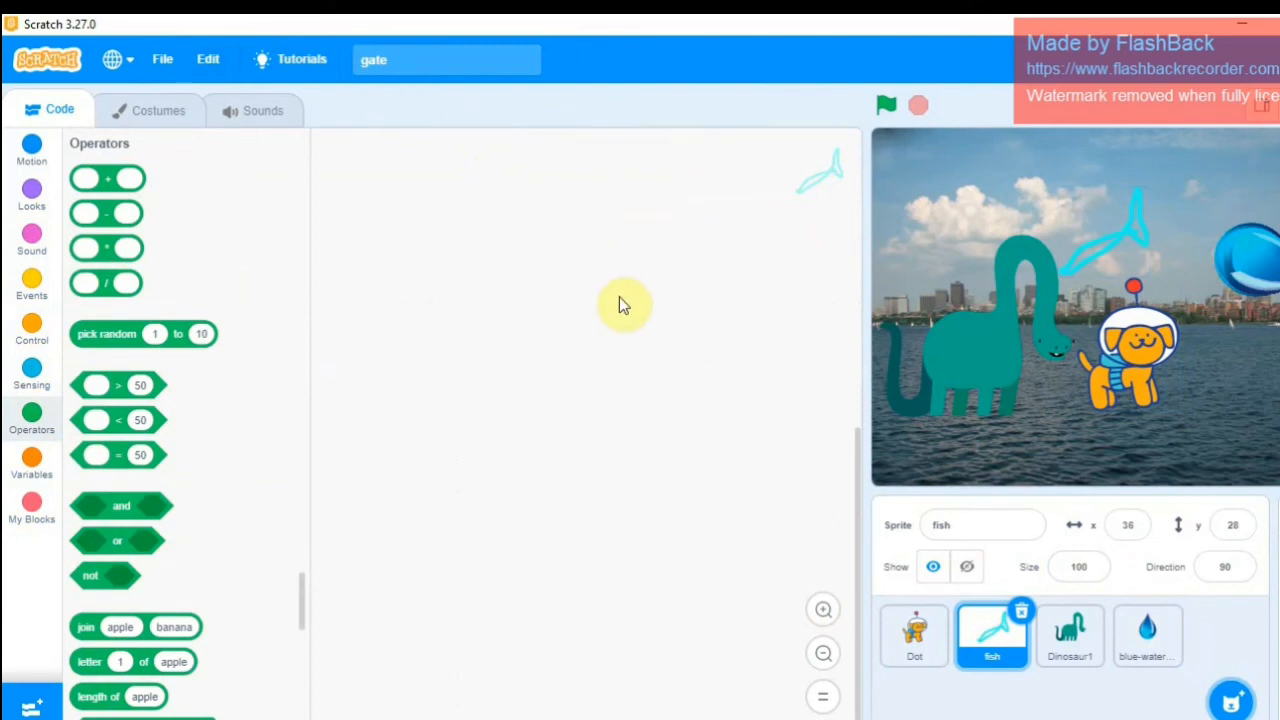
click(1021, 610)
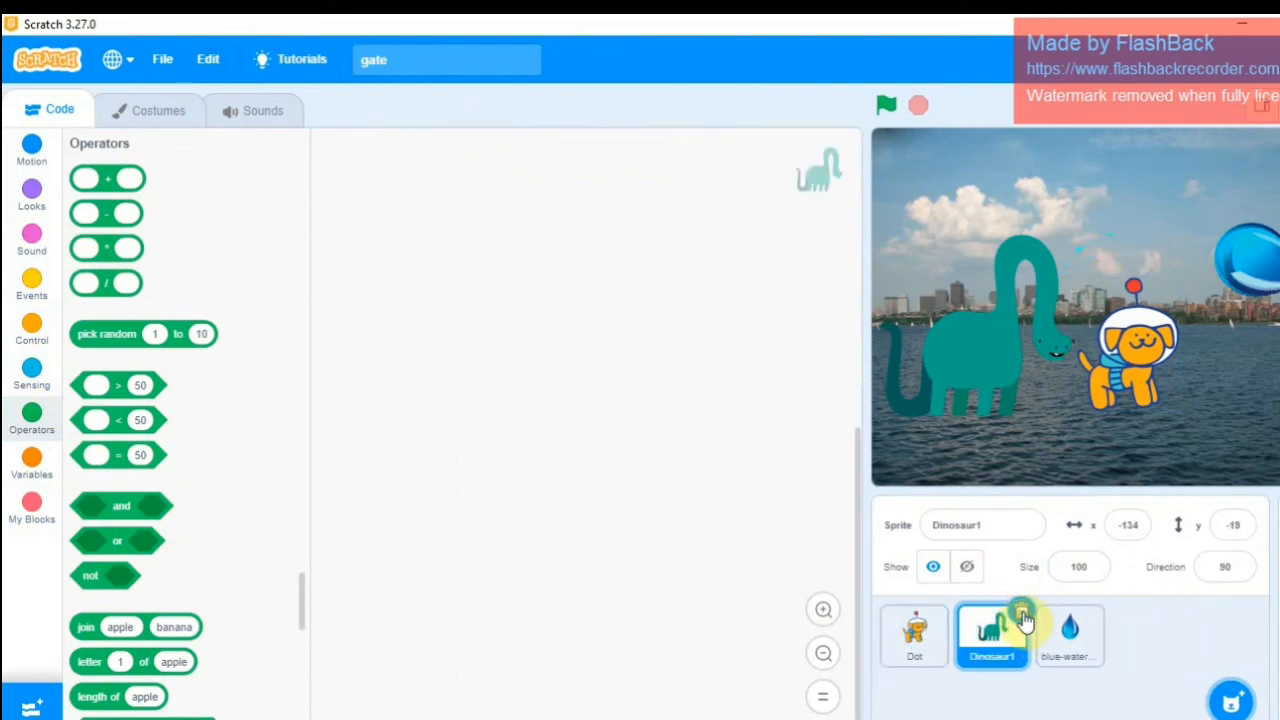
click(1021, 611)
click(1021, 611)
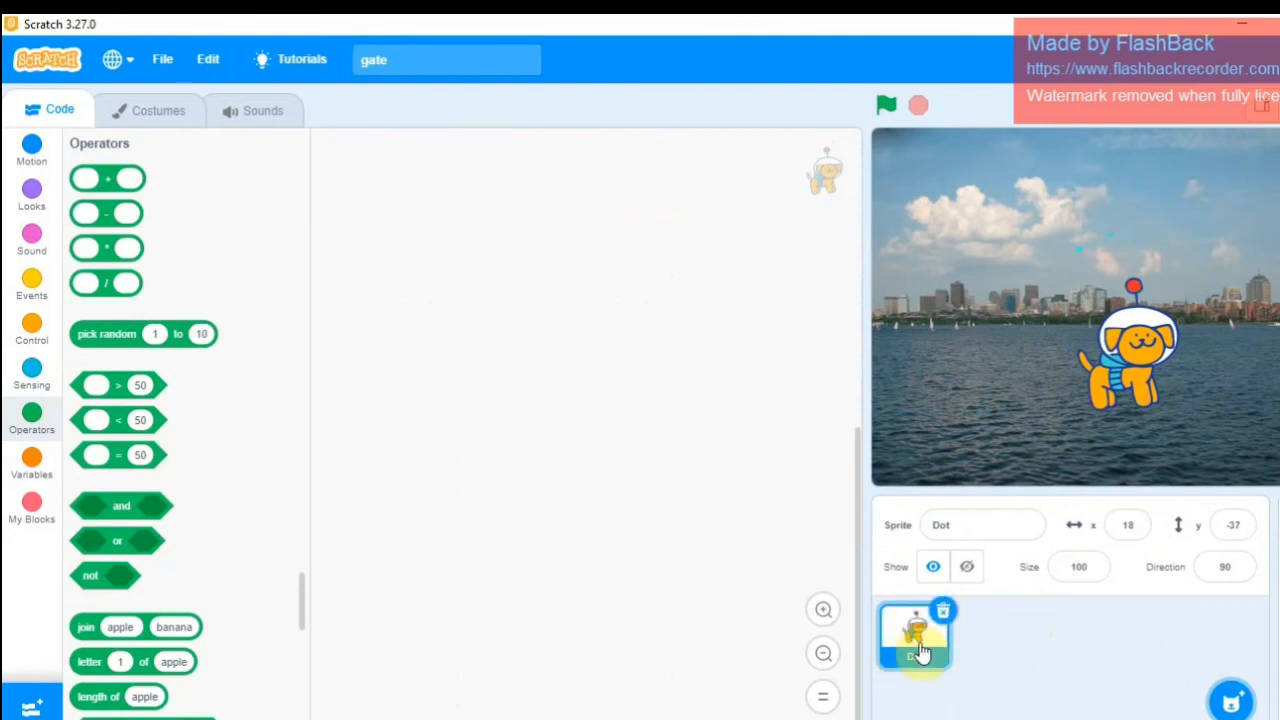
Step: Switch the Dot sprite through its different costumes and leave it on dot-d
click(131, 111)
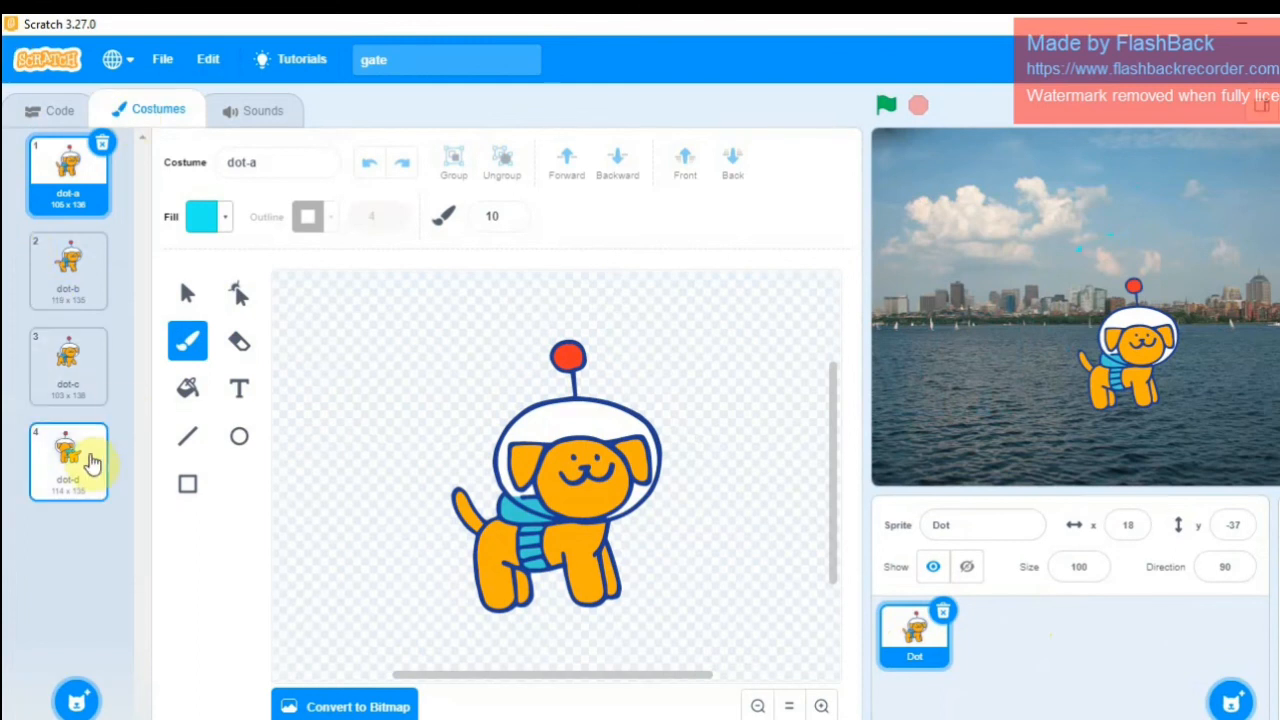
click(90, 461)
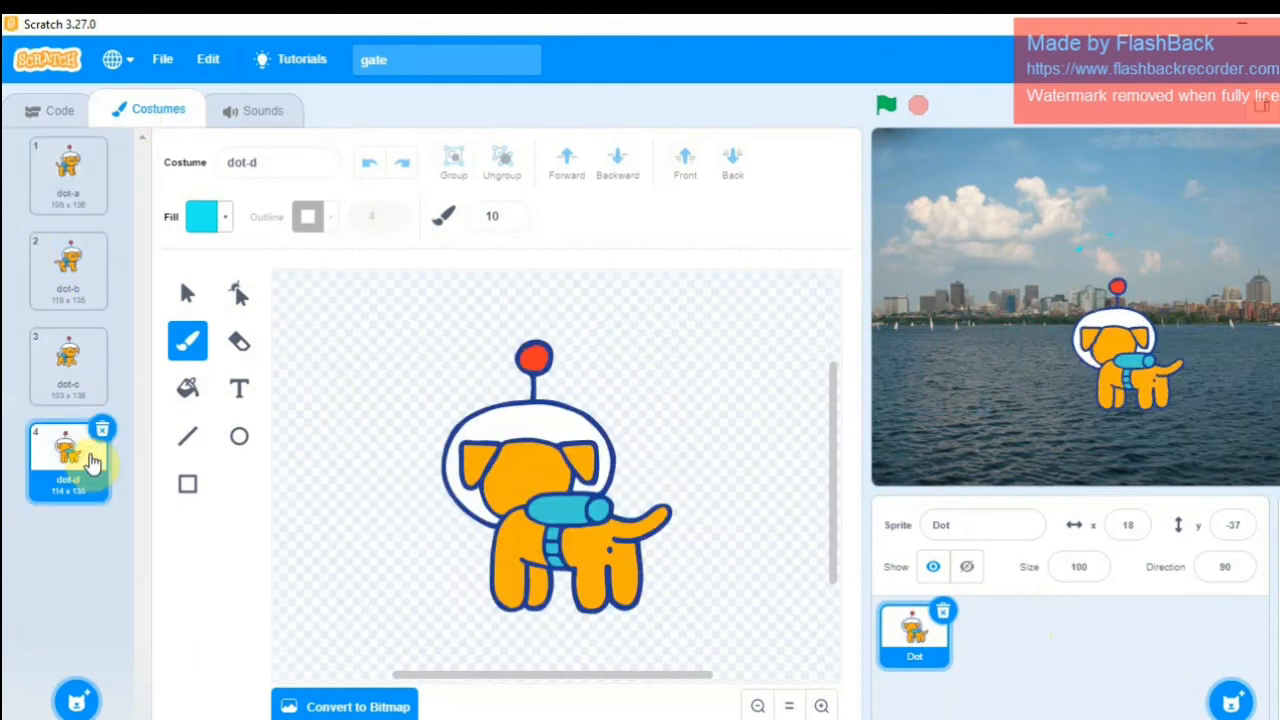
click(75, 365)
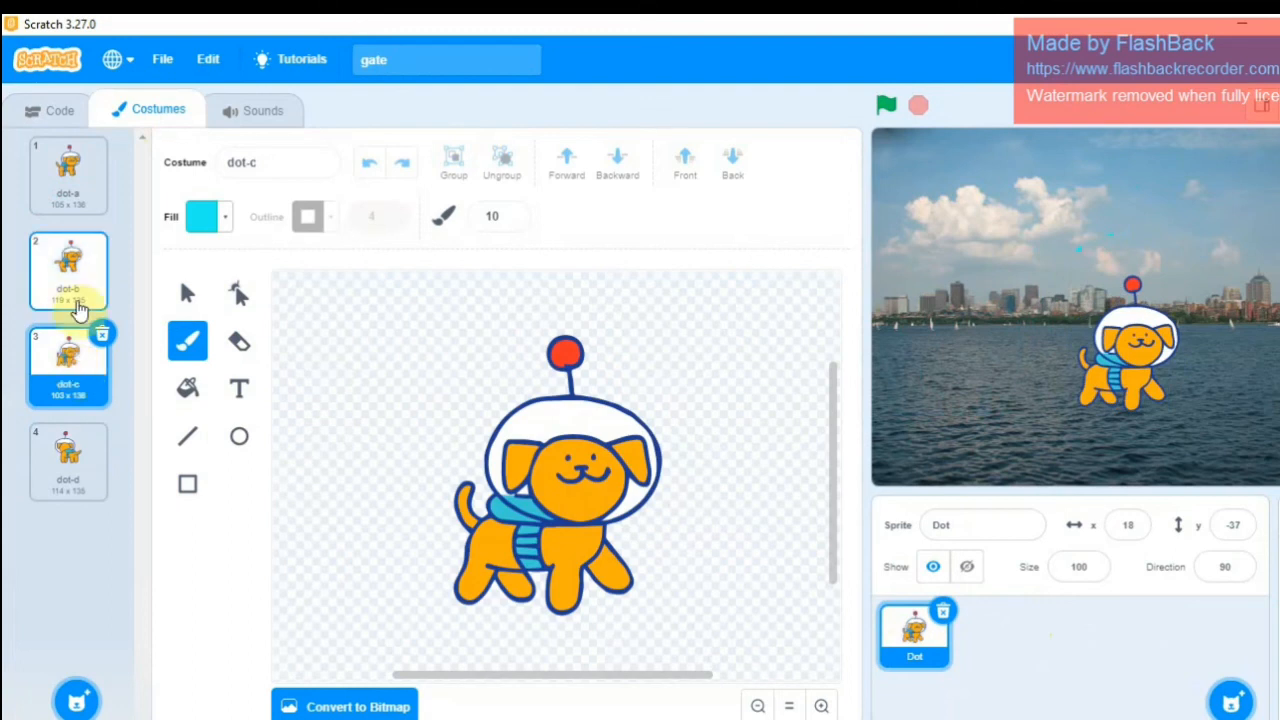
click(76, 298)
click(67, 190)
click(66, 258)
click(77, 372)
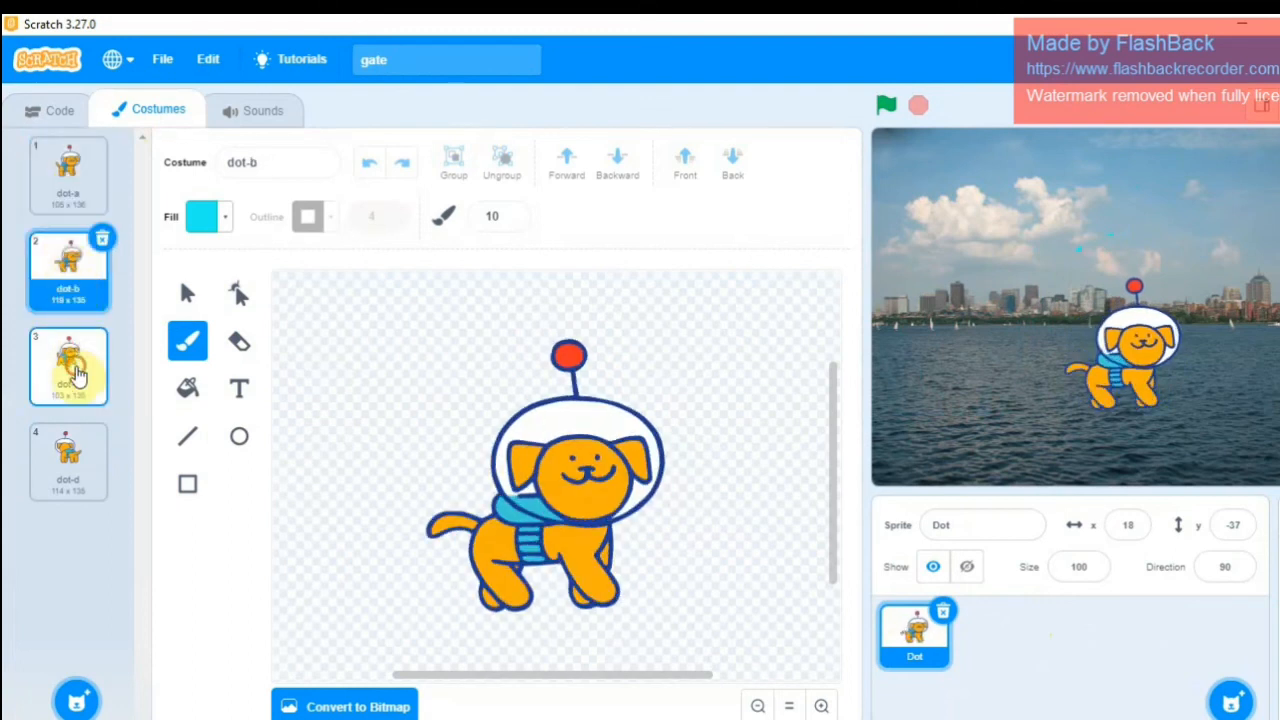
click(67, 463)
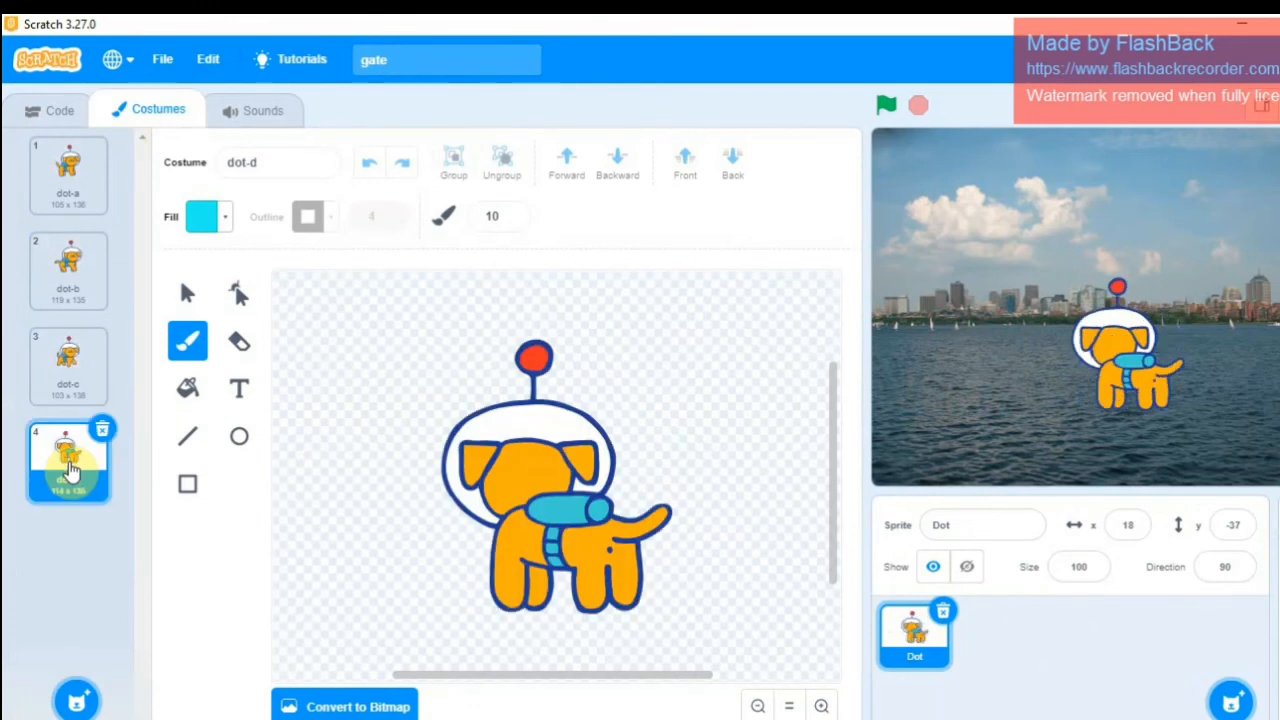
Step: Play the Dot sprite's bark sound in the sound editor
click(281, 113)
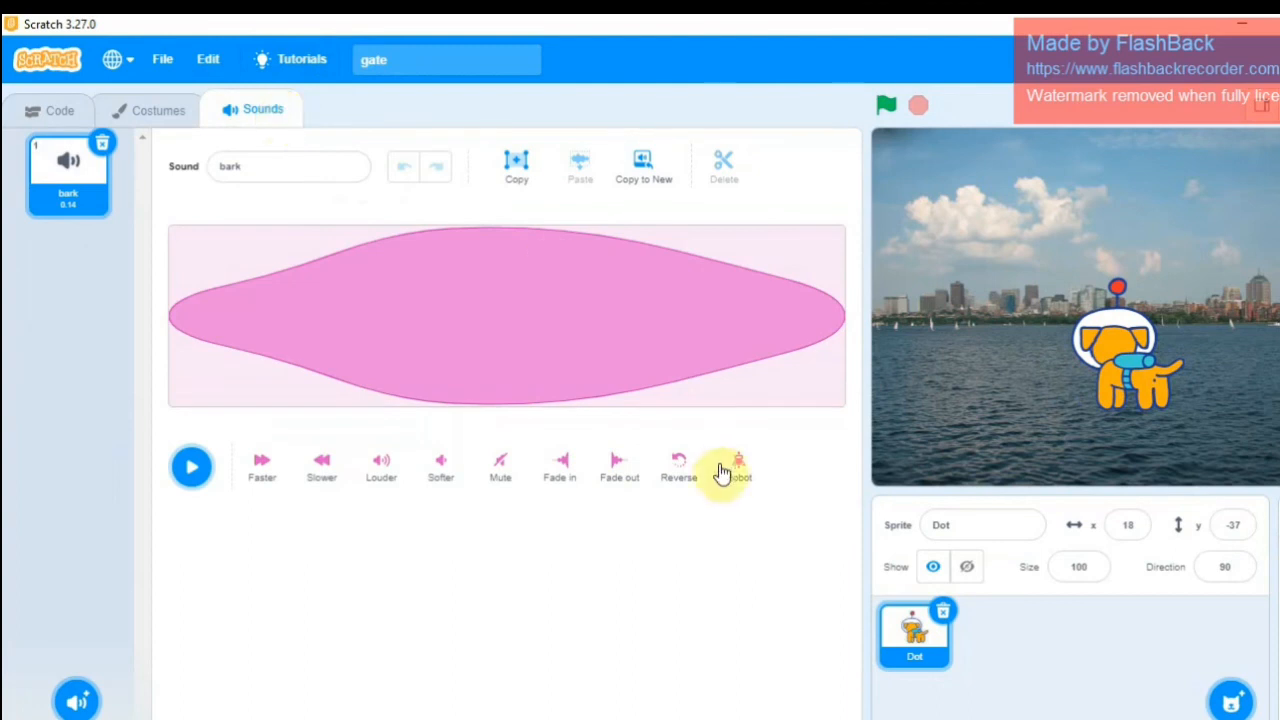
click(186, 472)
click(186, 472)
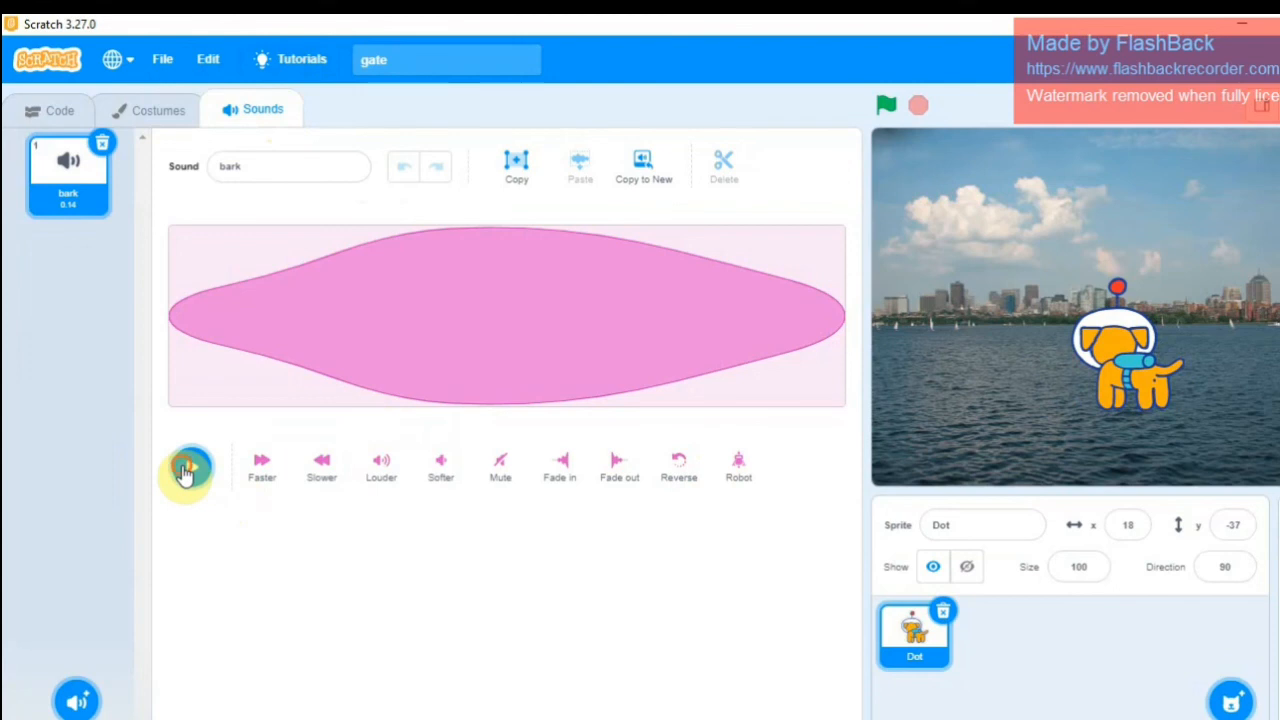
mouse_move(78, 705)
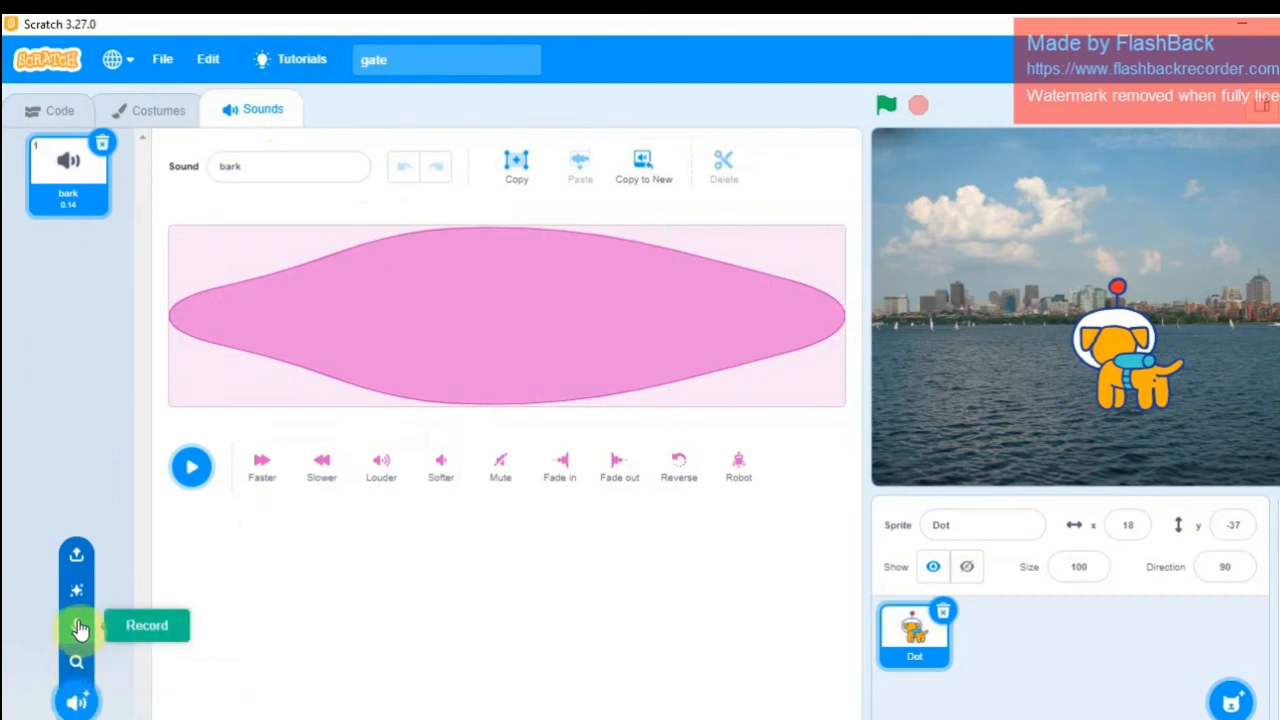
Step: View the available sounds in the sound library and return to the Dot sprite's sounds without choosing one
click(78, 666)
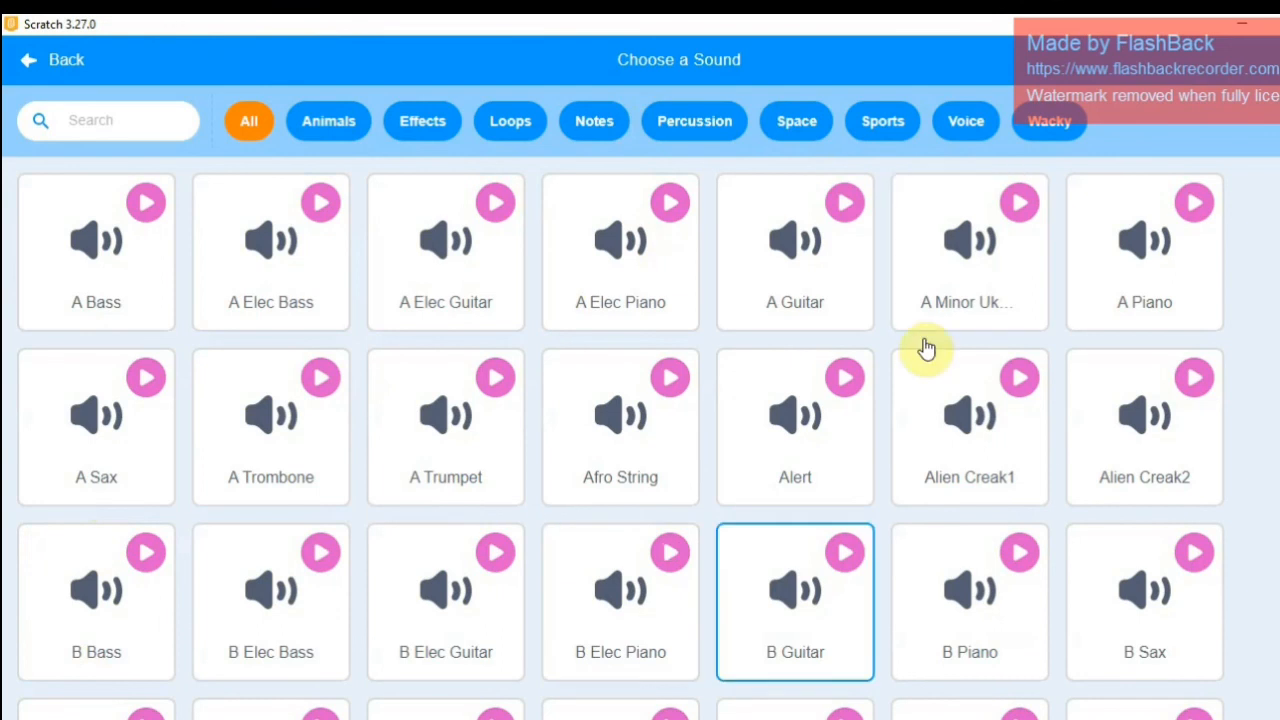
click(43, 58)
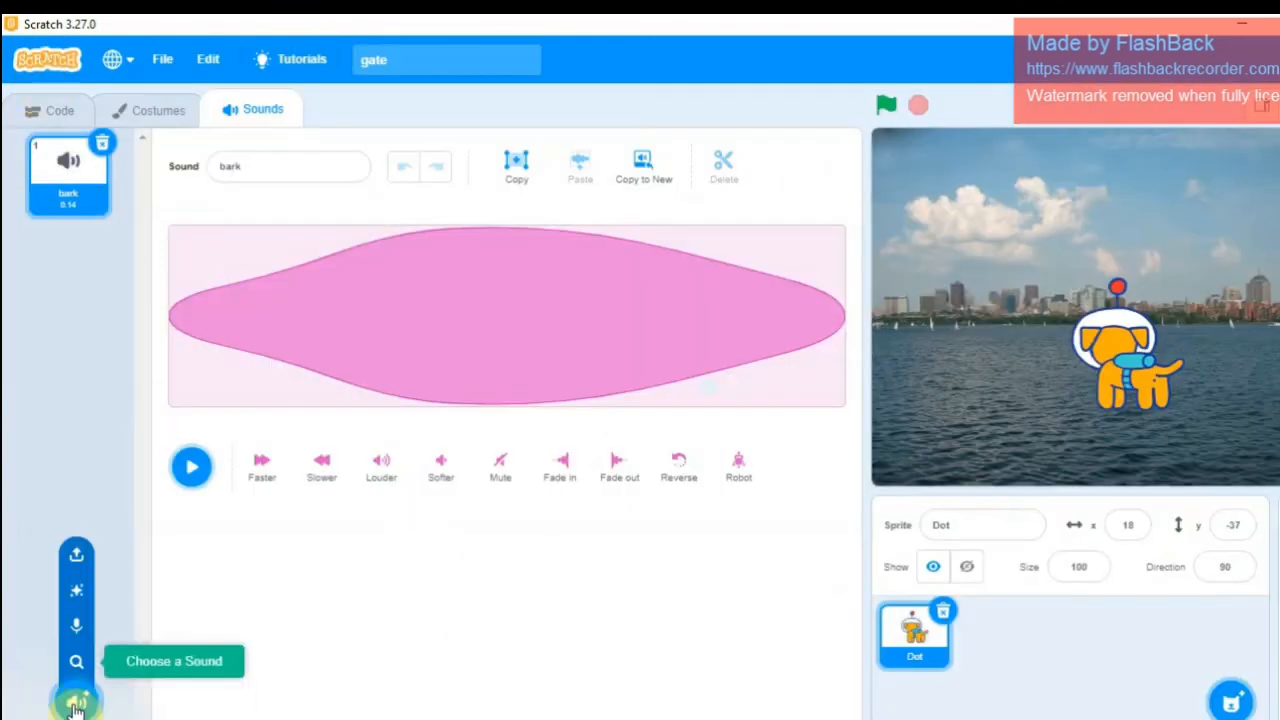
Step: Record a short new sound for the Dot sprite with the microphone and preview the recording
click(76, 625)
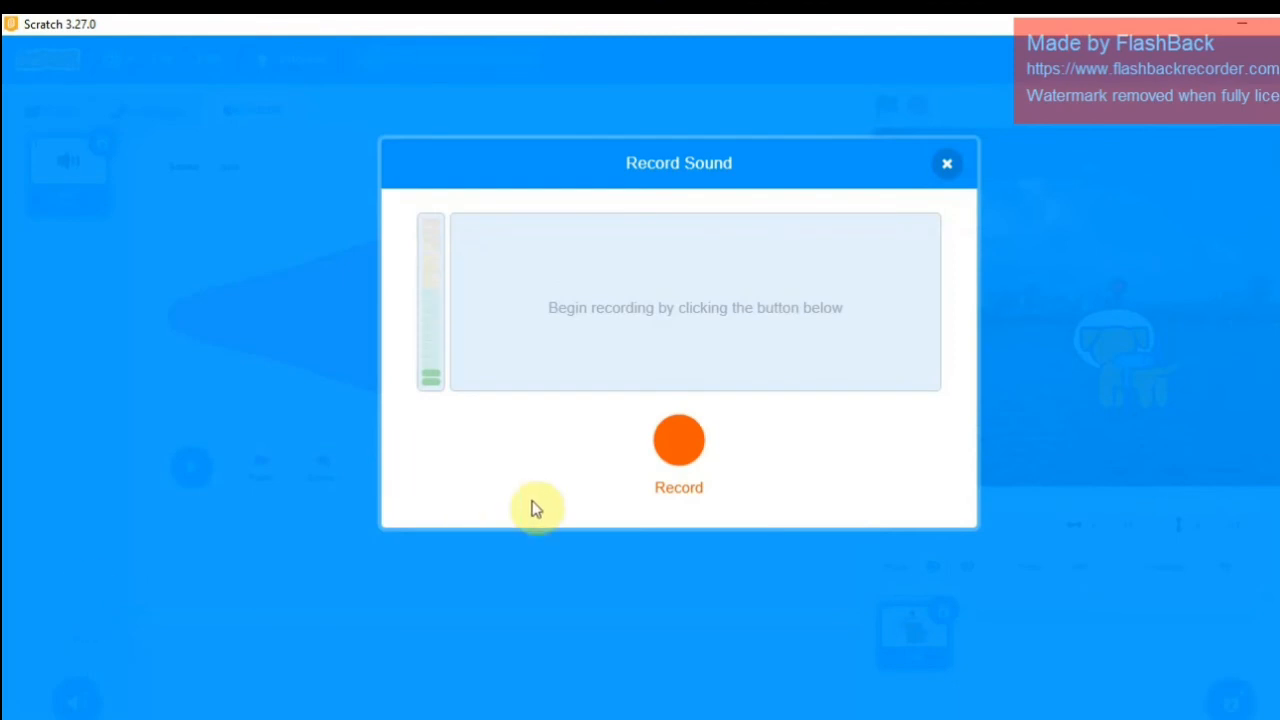
click(677, 446)
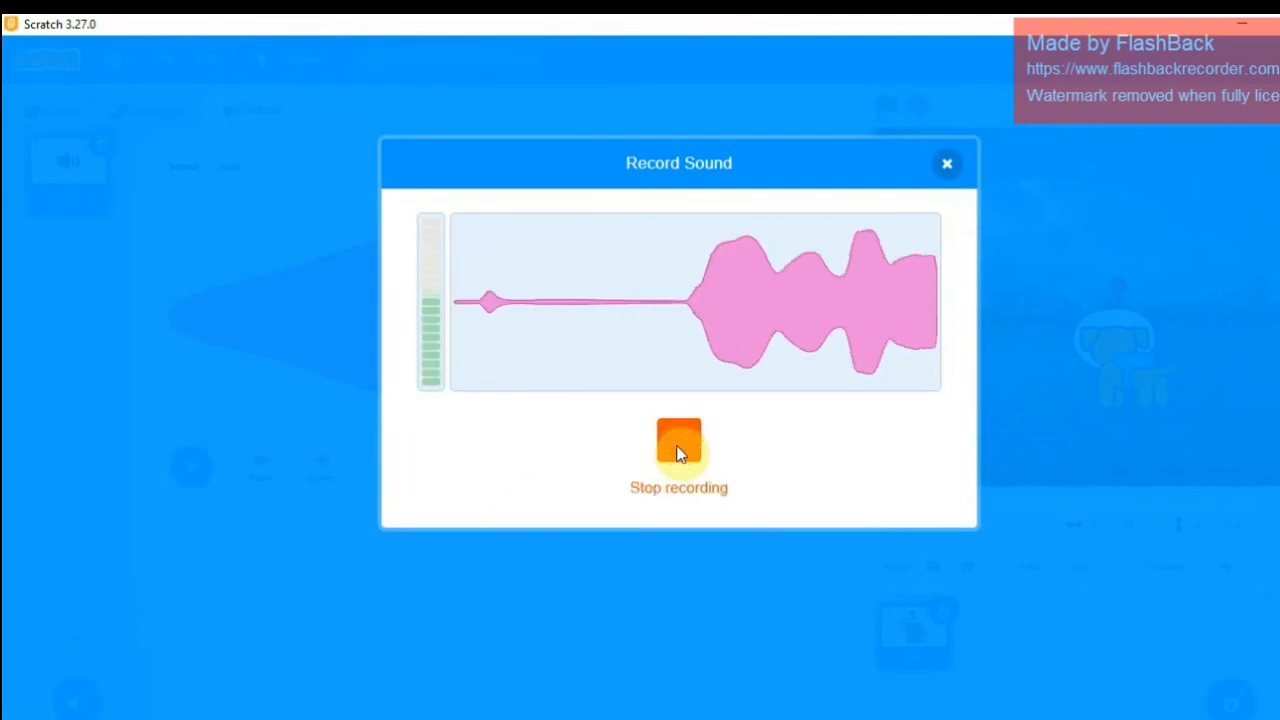
click(677, 446)
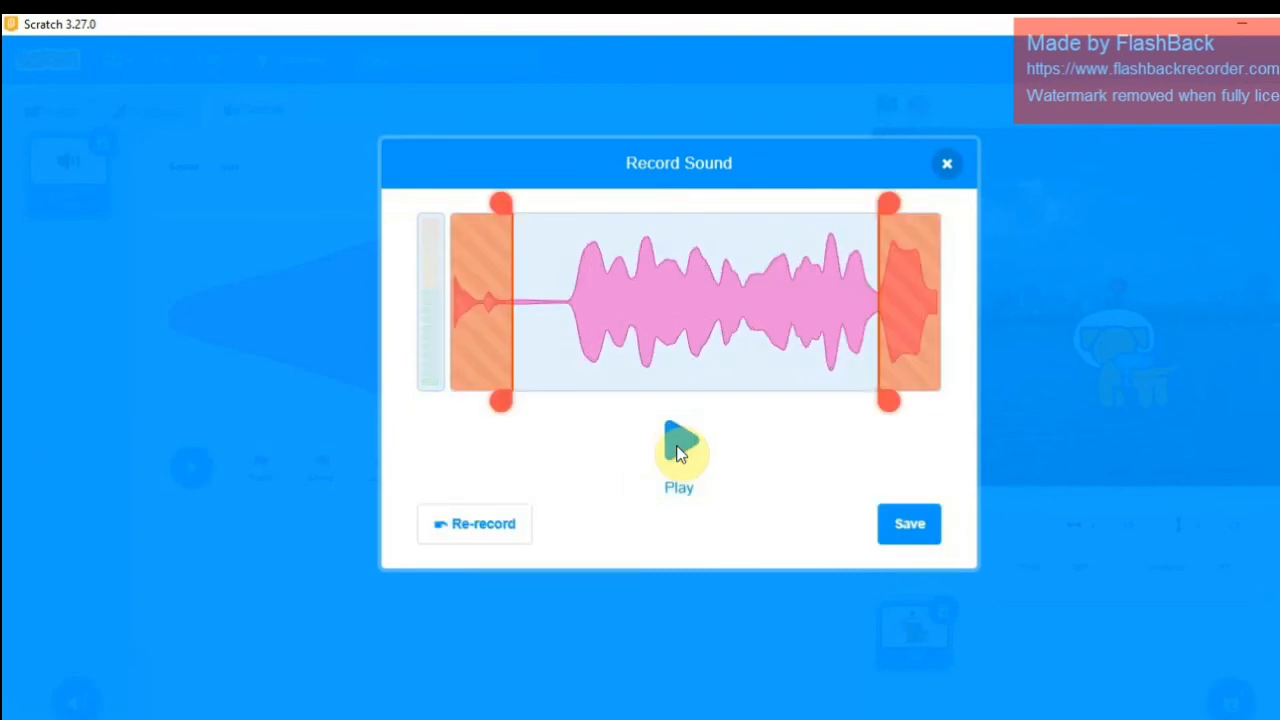
click(677, 448)
Step: Extend both trim limits to keep the full recording, save it to the Dot sprite and play it
drag(894, 415, 954, 422)
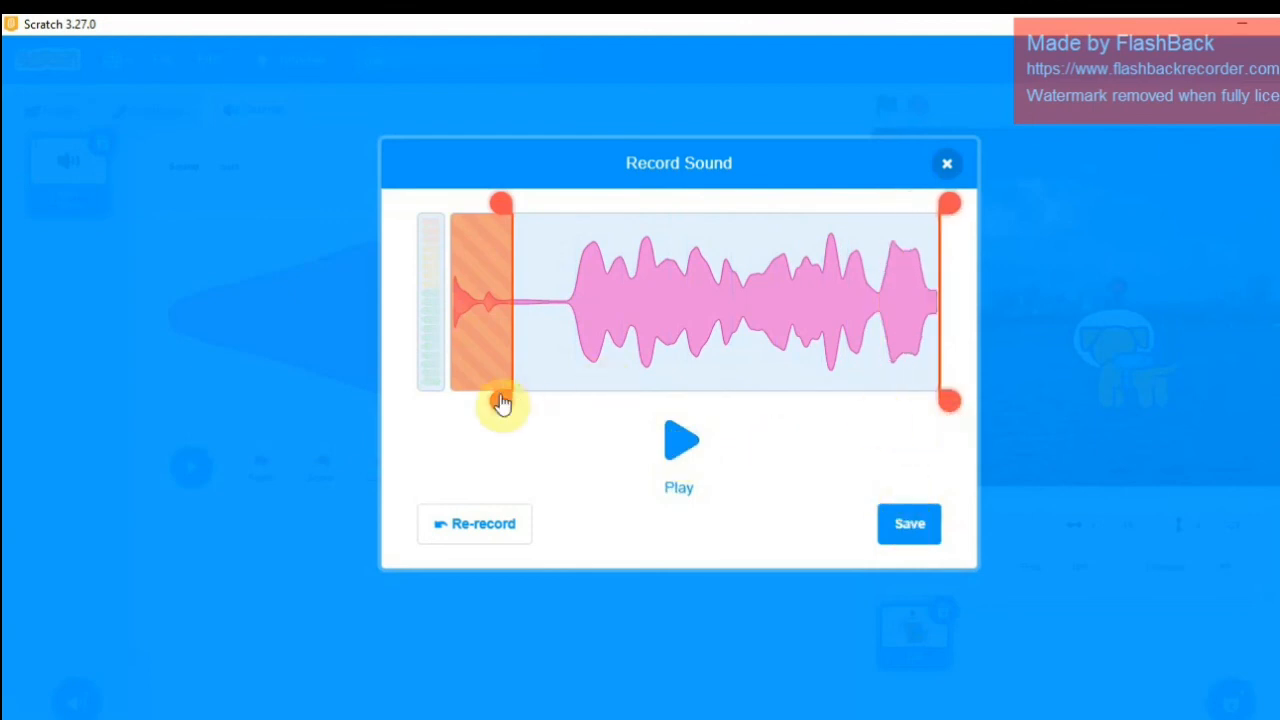
drag(501, 402, 438, 396)
click(908, 525)
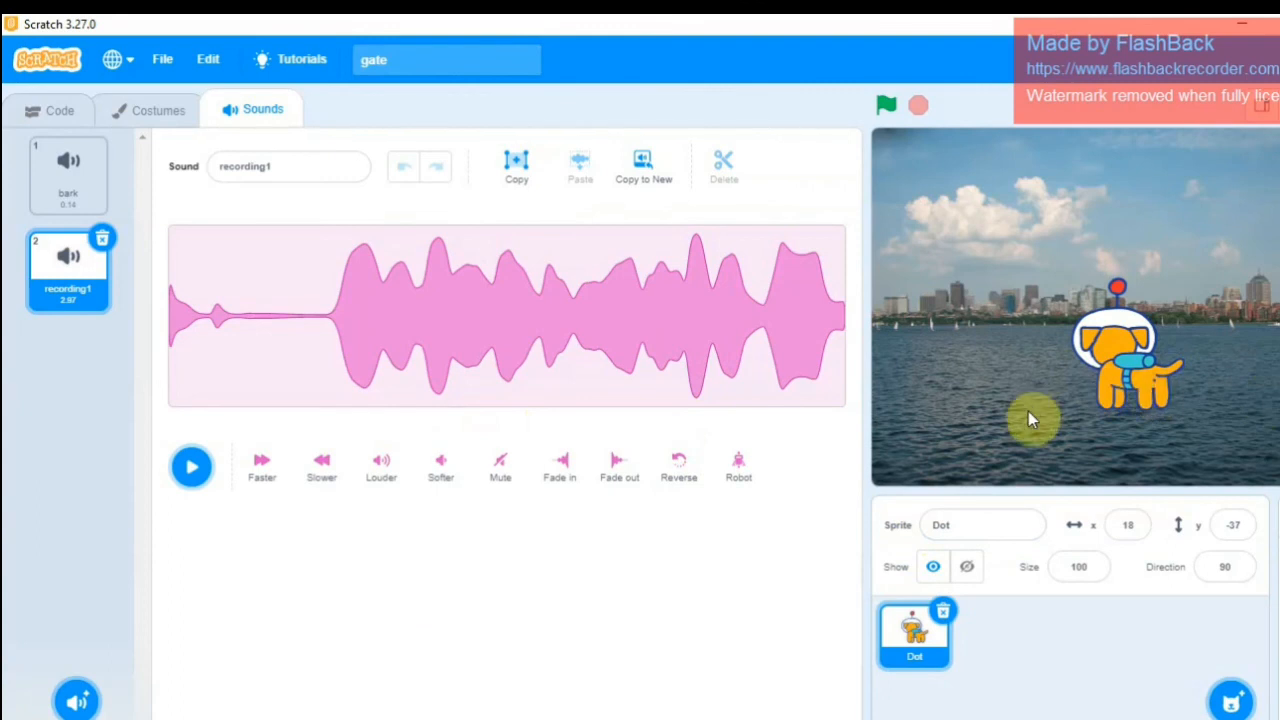
click(583, 323)
click(192, 467)
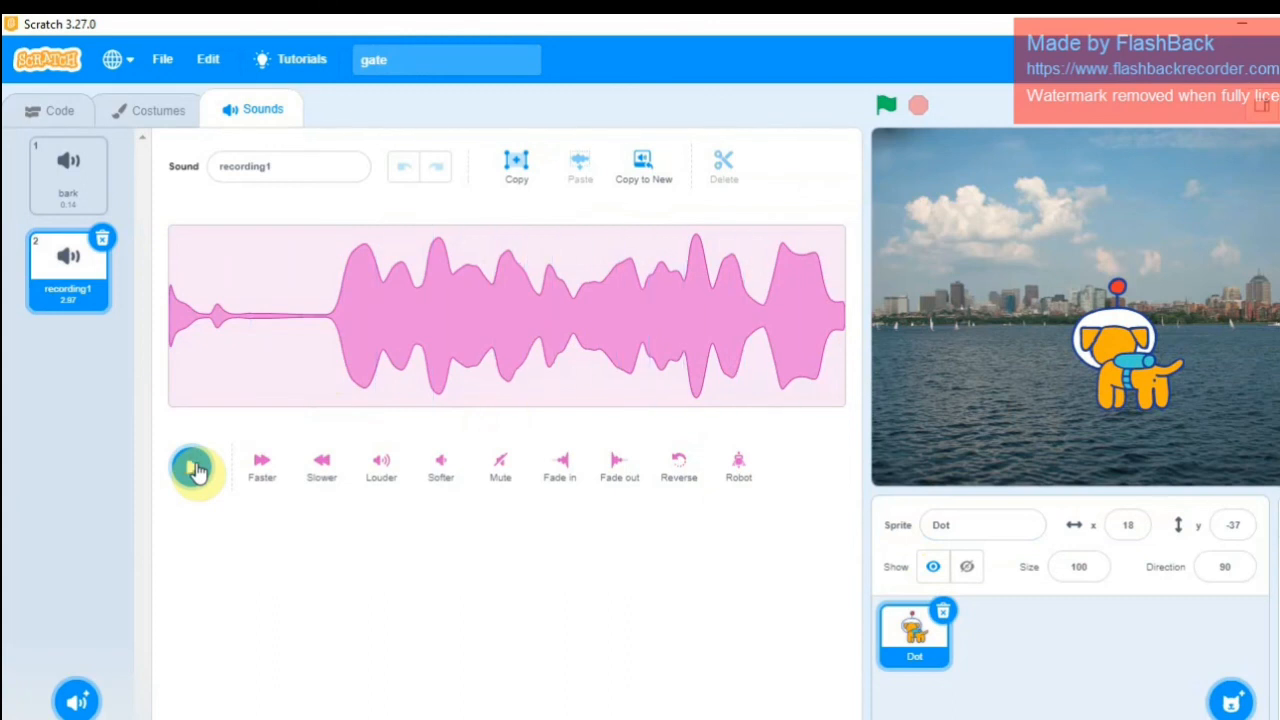
Step: Add a random surprise sound to the Dot sprite and play it
mouse_move(77, 700)
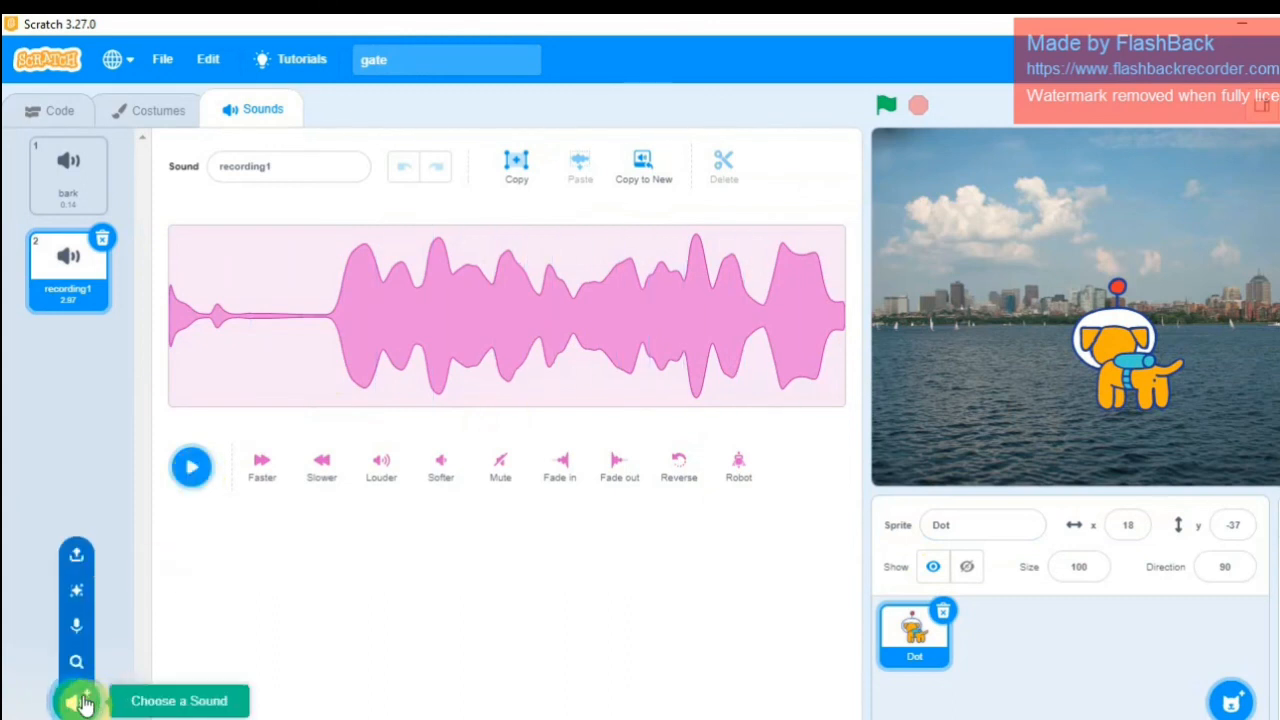
click(79, 597)
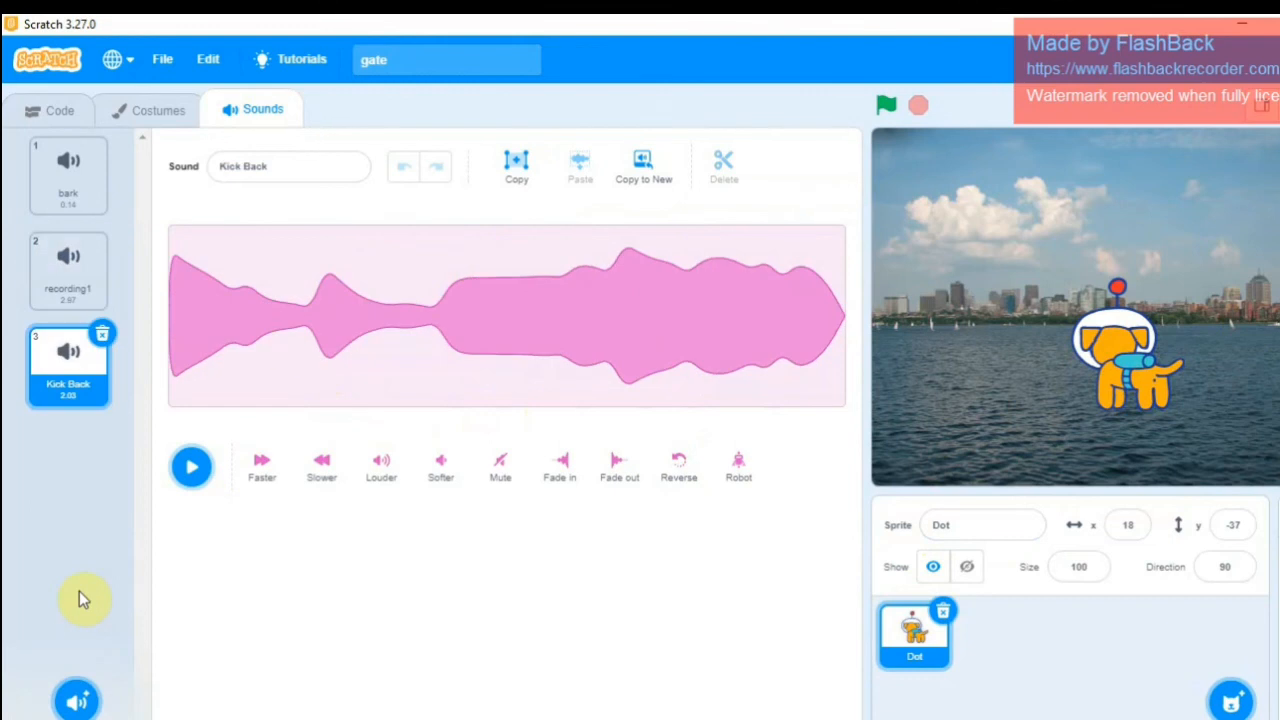
click(191, 465)
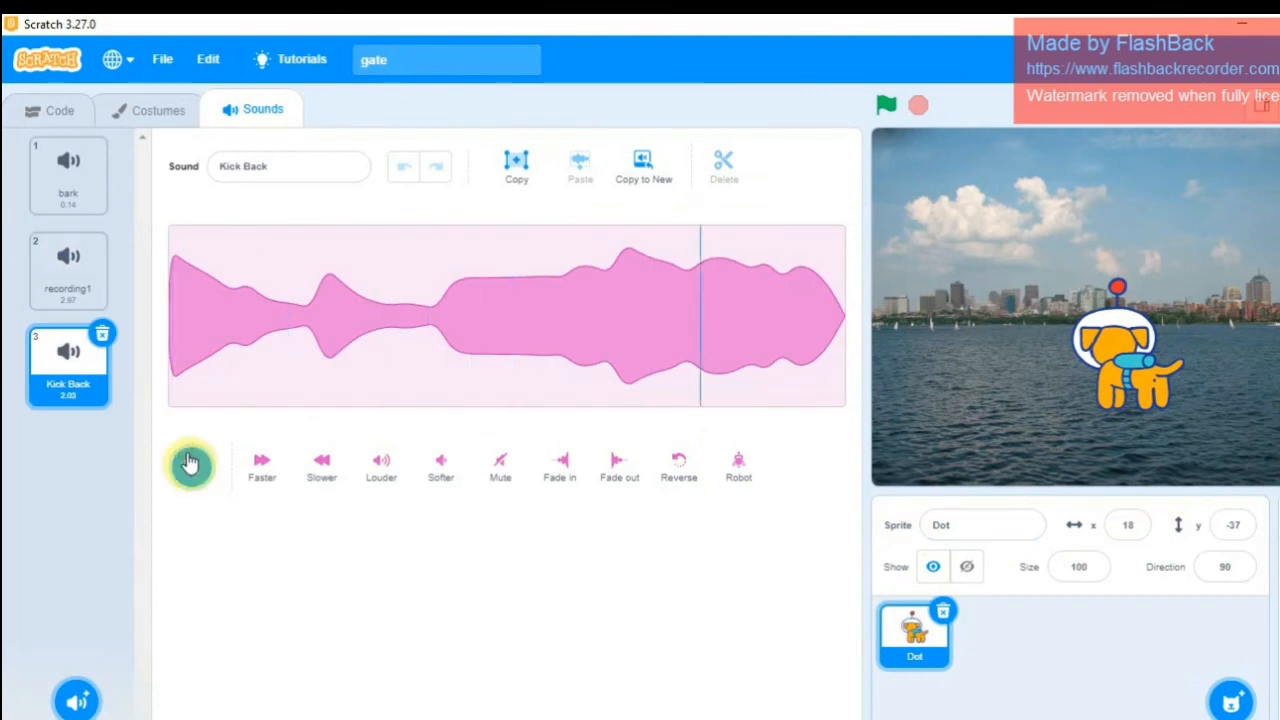
mouse_move(80, 703)
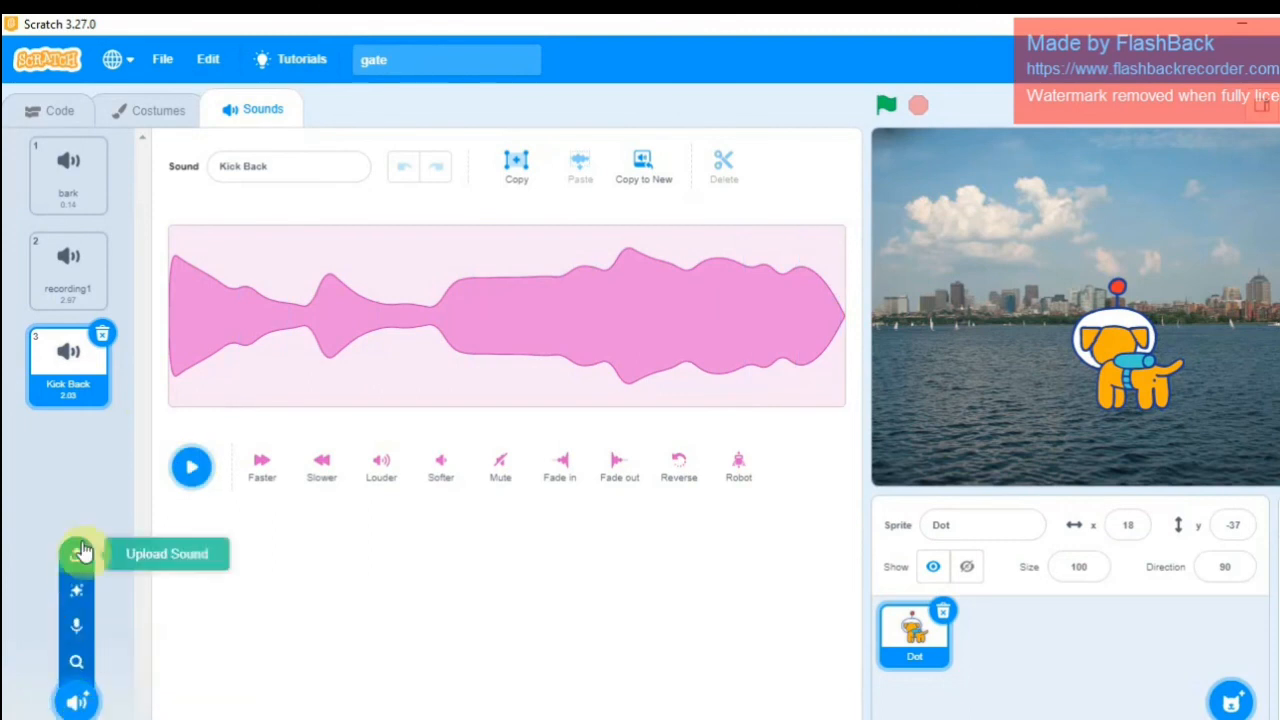